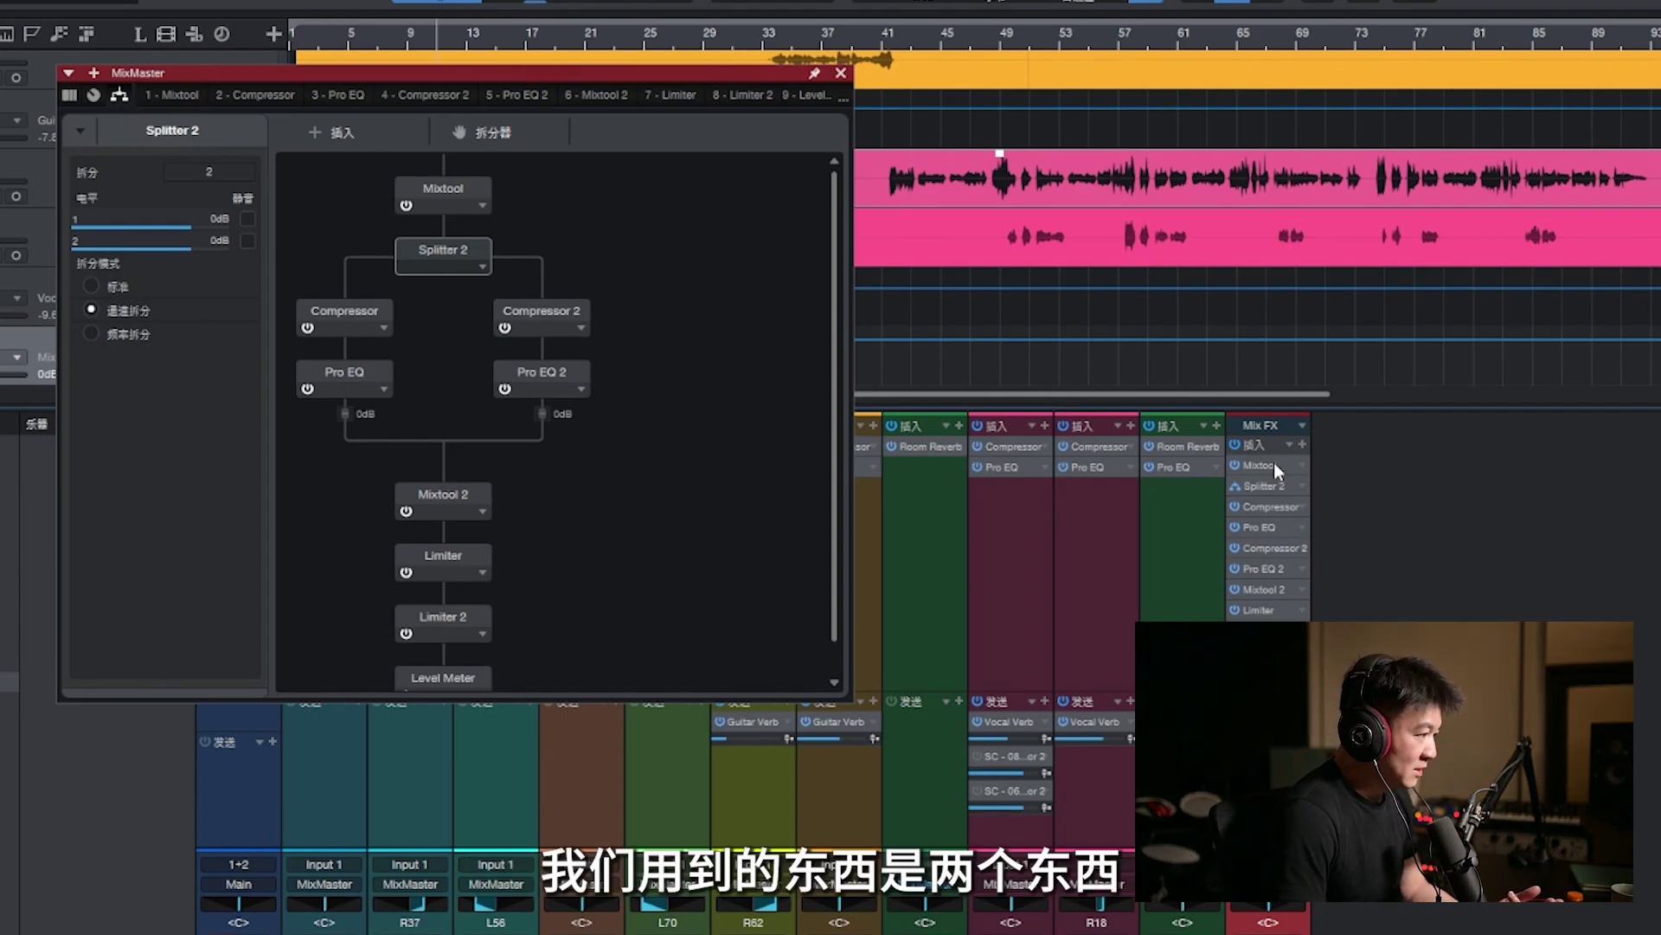
Open Mixtool and Mixtool 2 from the MixMaster inserts and arrange their windows one above the other to compare MS Transform
left_click(1250, 464)
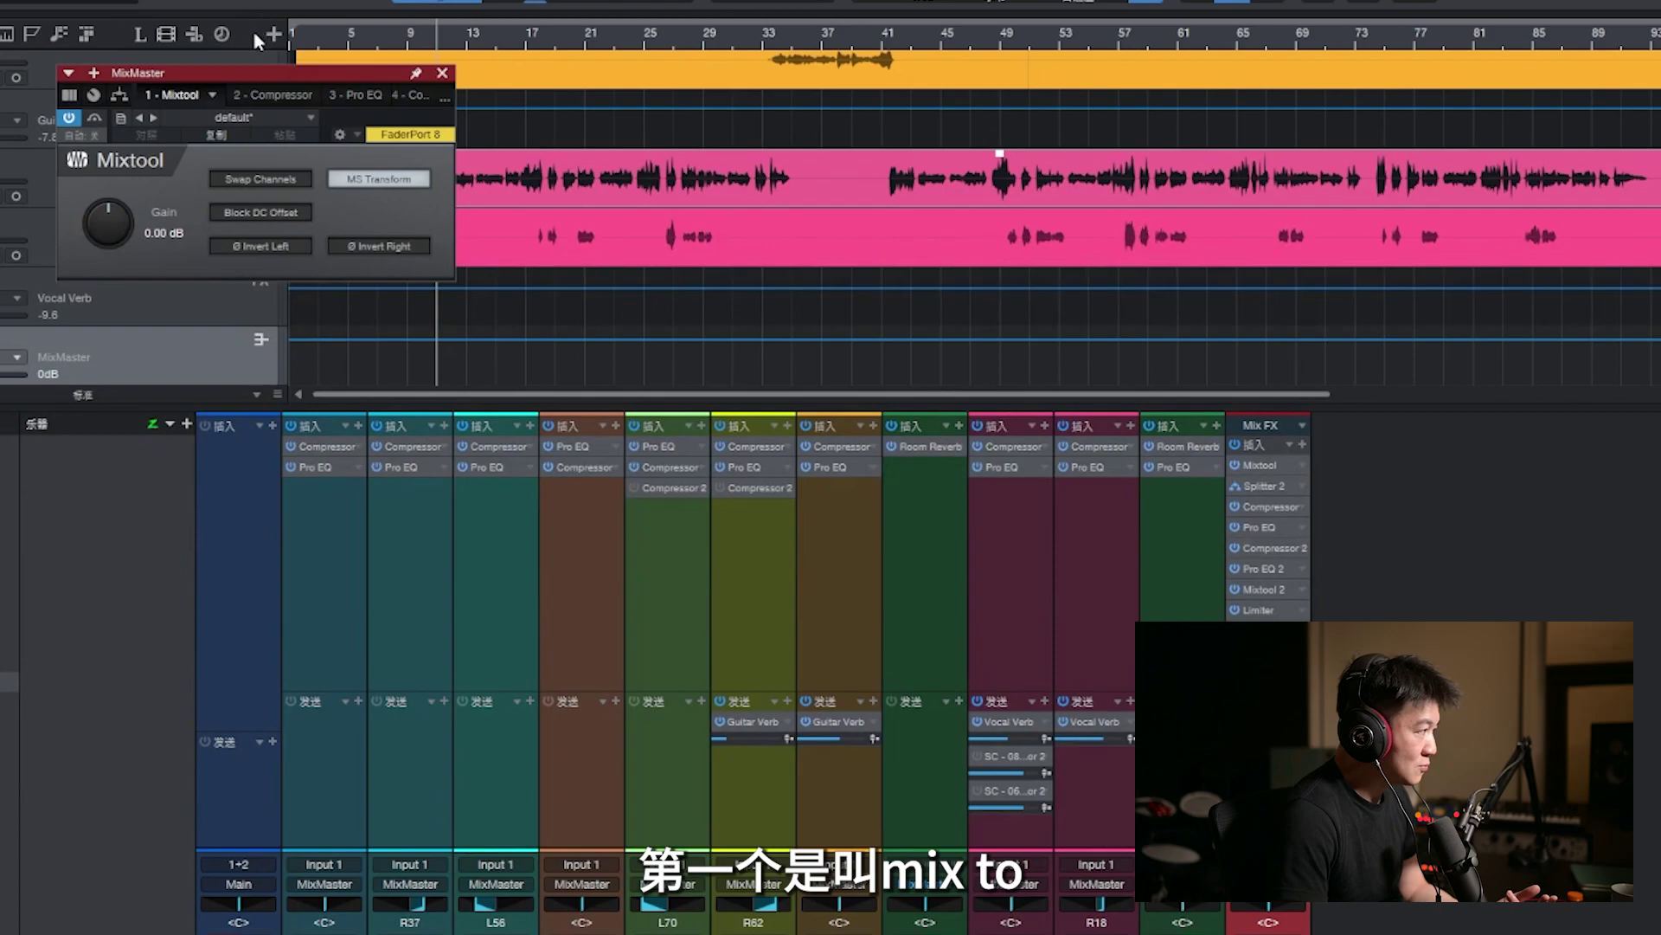
left_click_drag(275, 68, 599, 272)
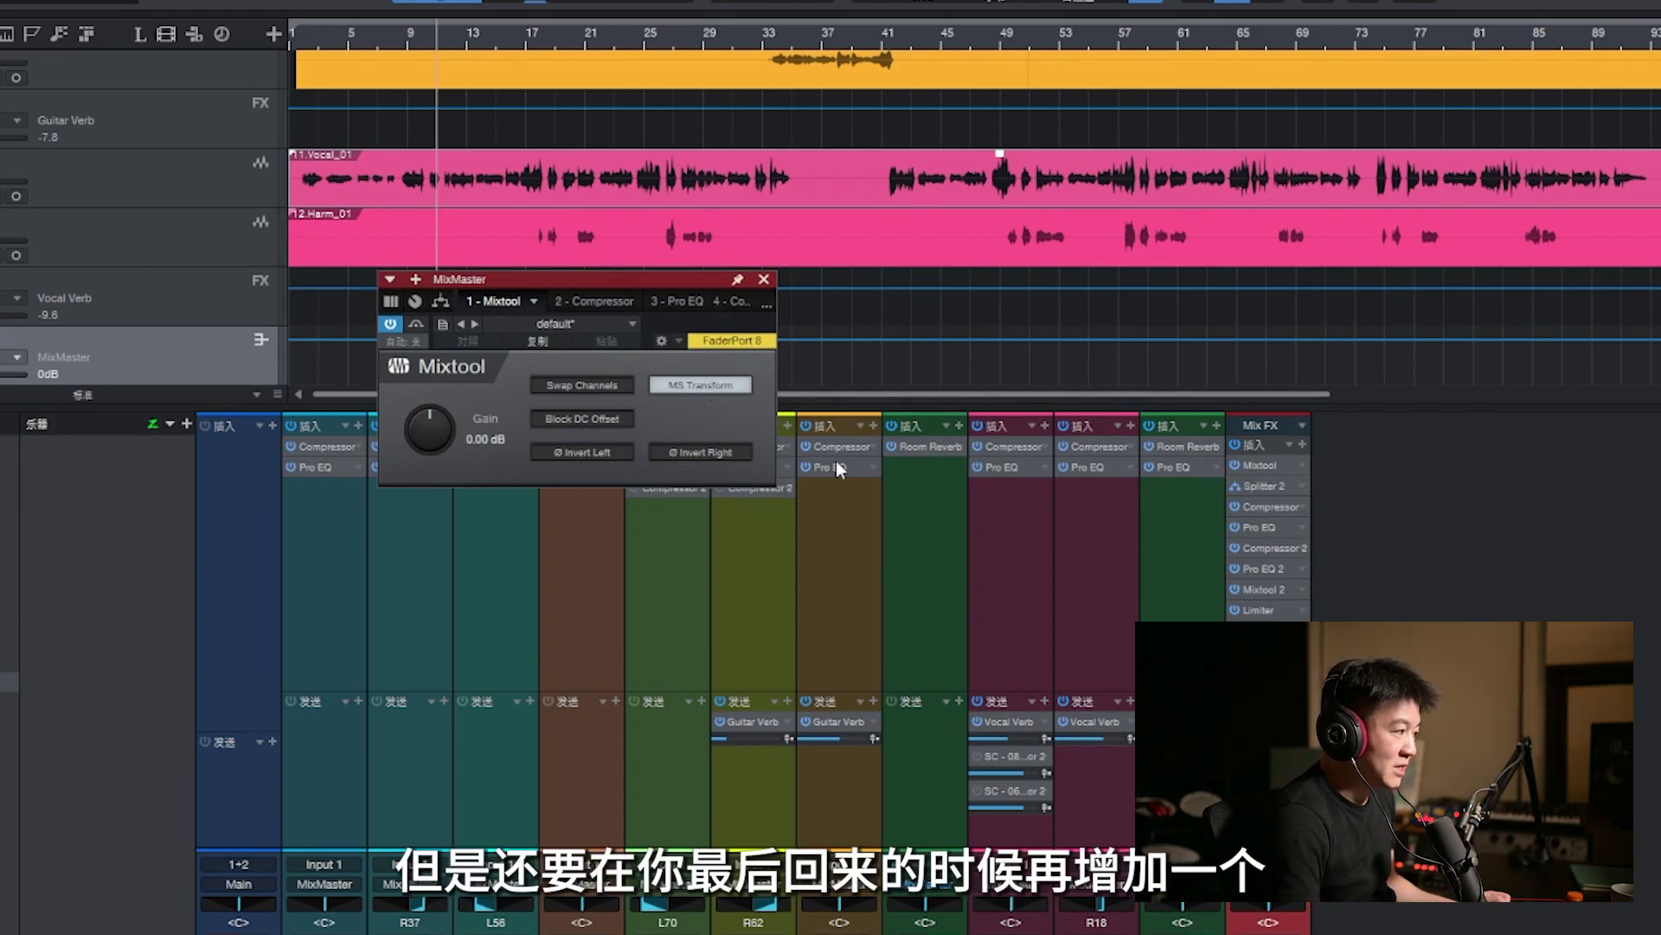
left_click_drag(716, 286, 570, 61)
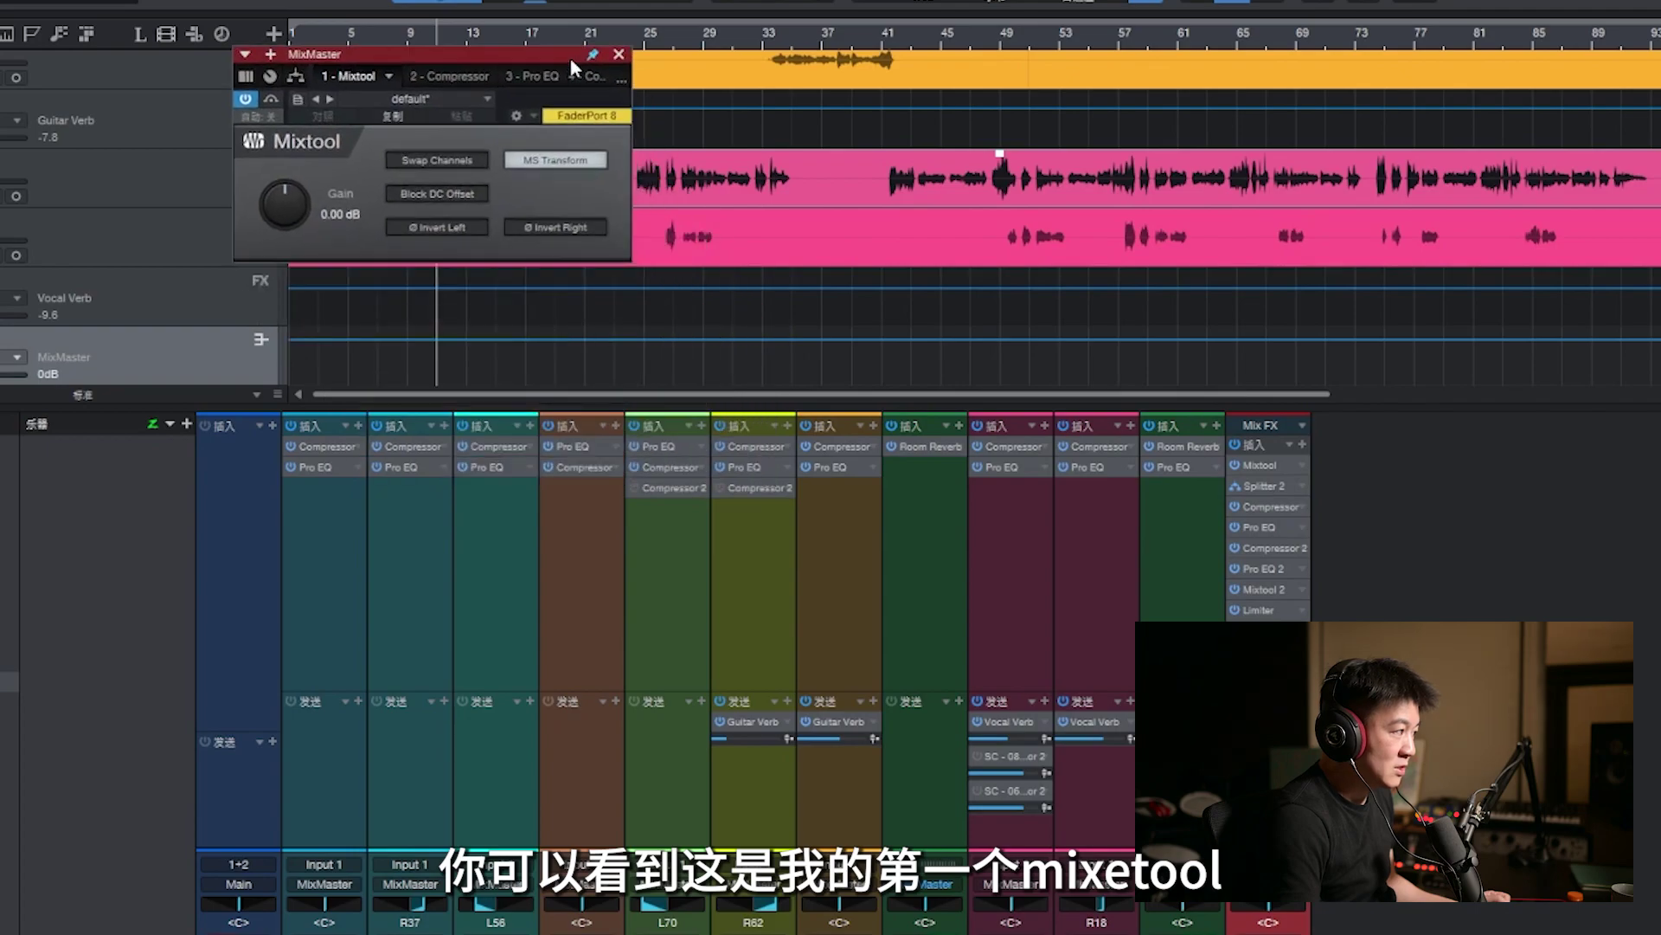
left_click(1275, 594)
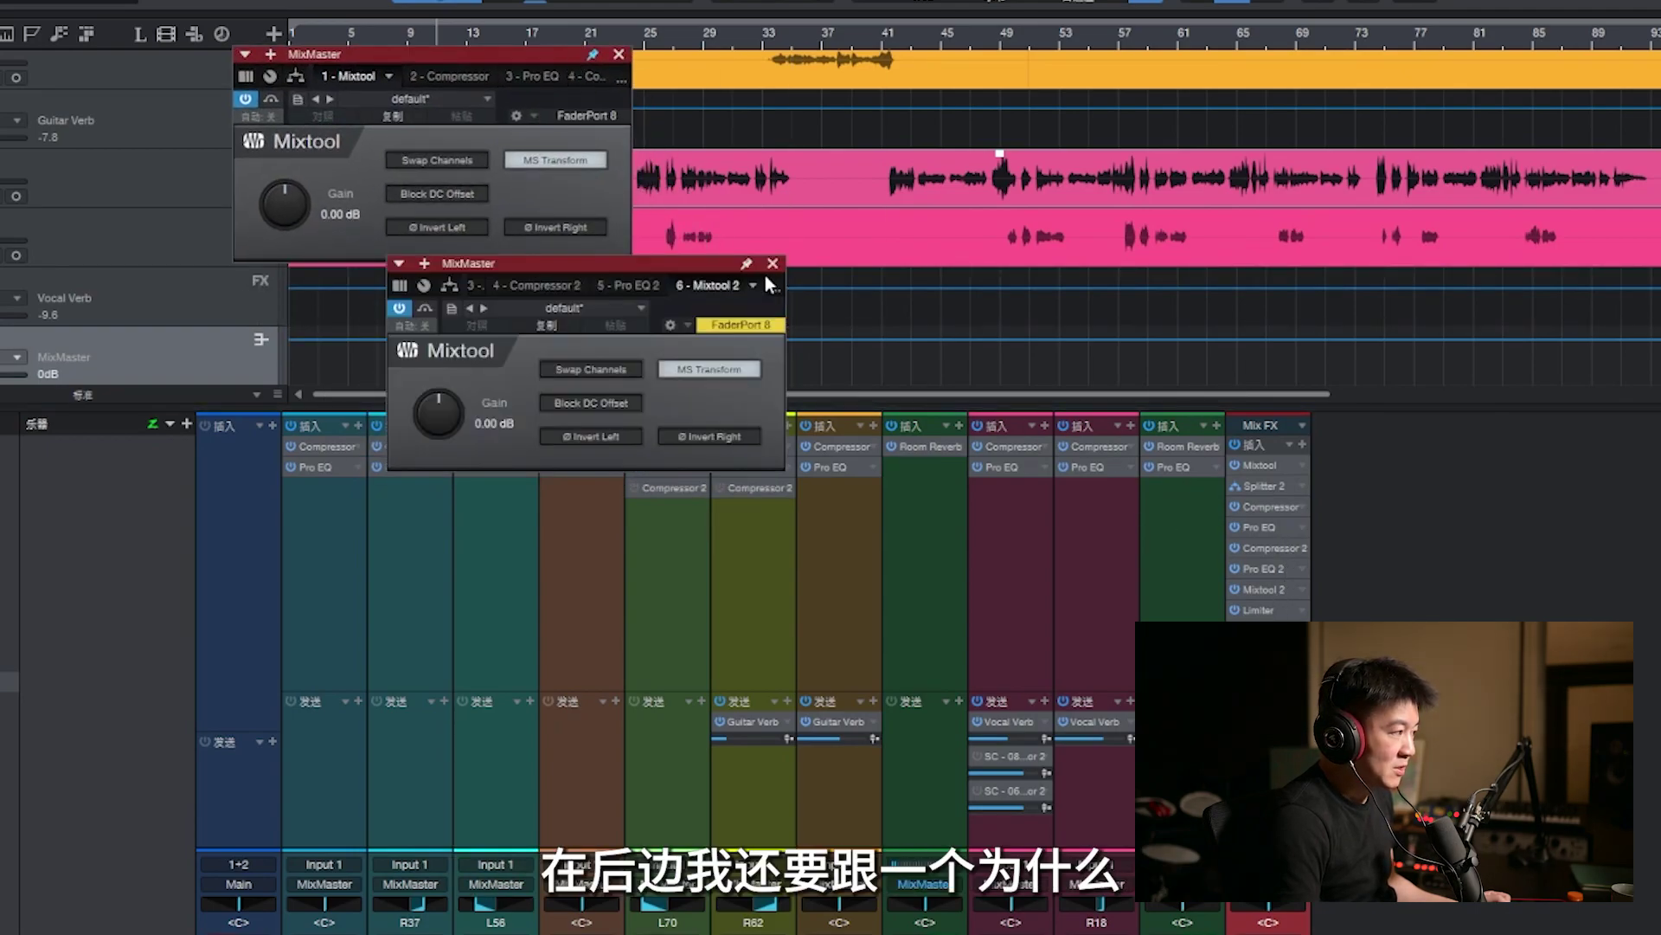
left_click_drag(725, 270, 571, 433)
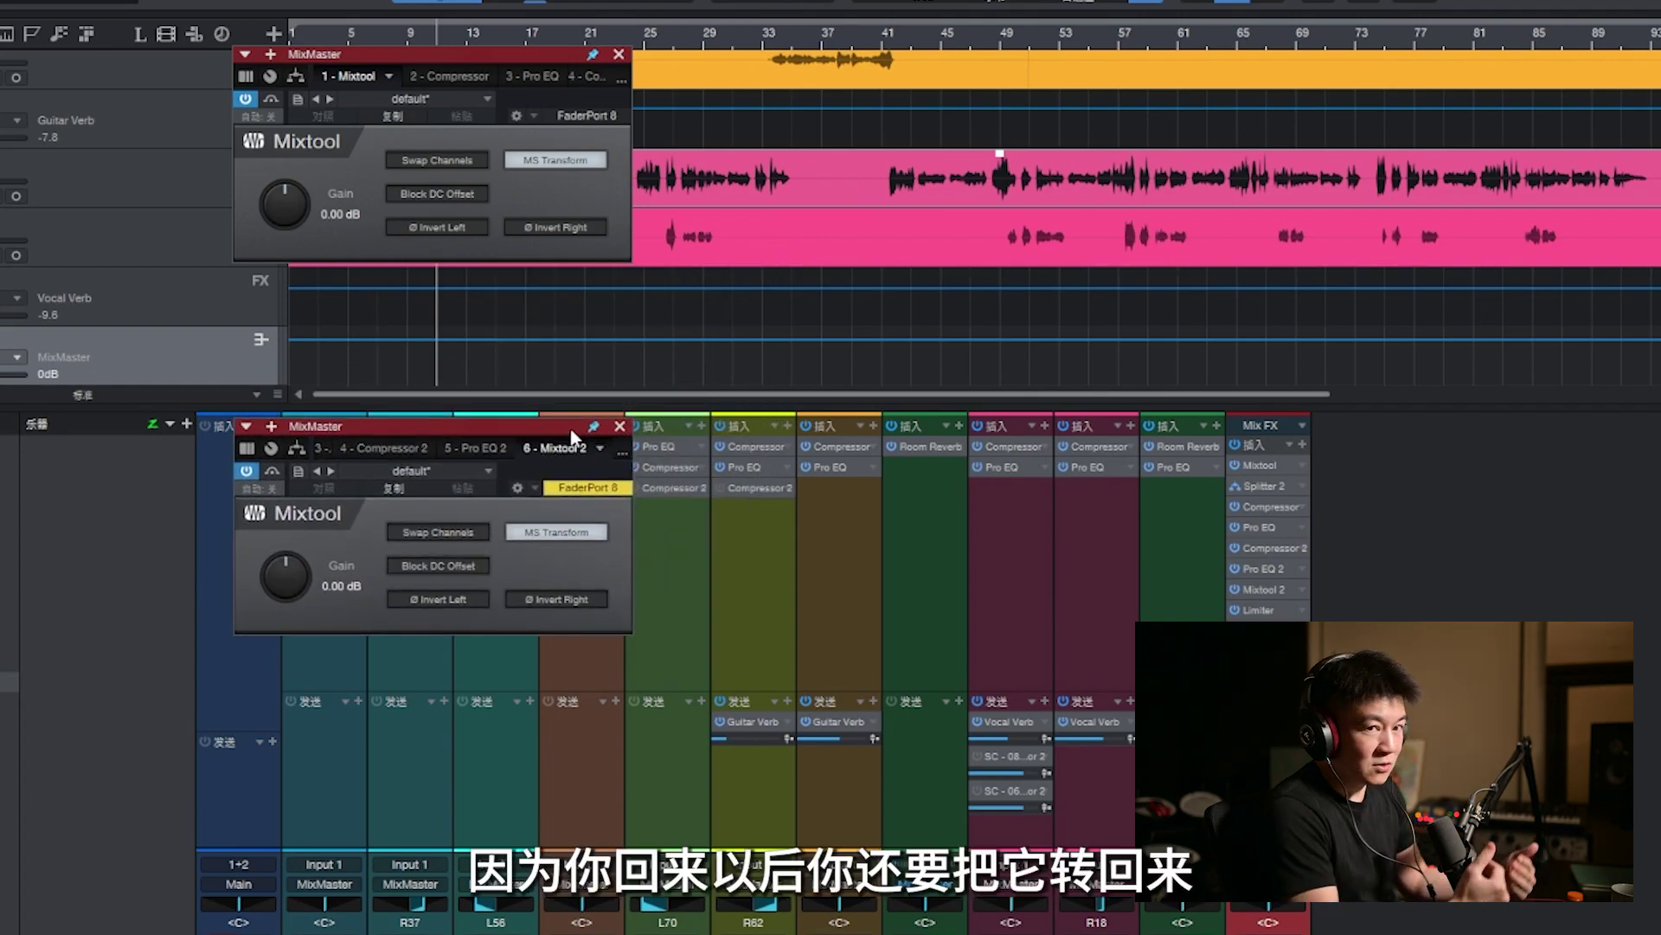
left_click_drag(563, 423, 573, 484)
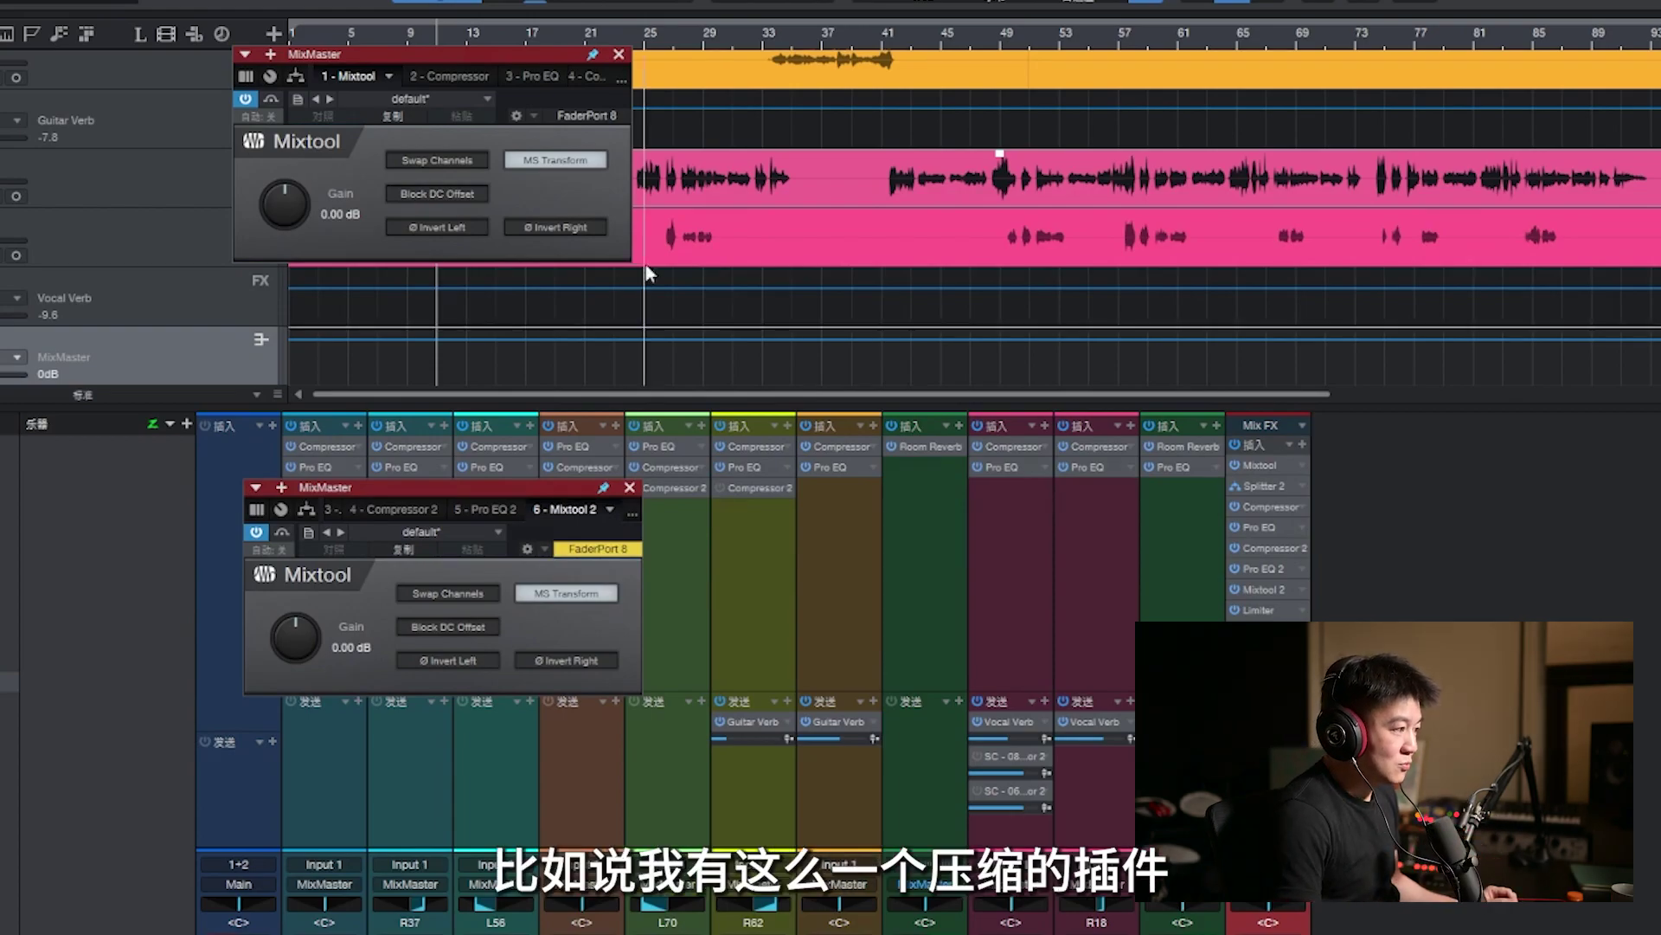
Review the settings of the first Compressor and Pro EQ in the MixMaster inserts and return to Mixtool 2
left_click(1272, 507)
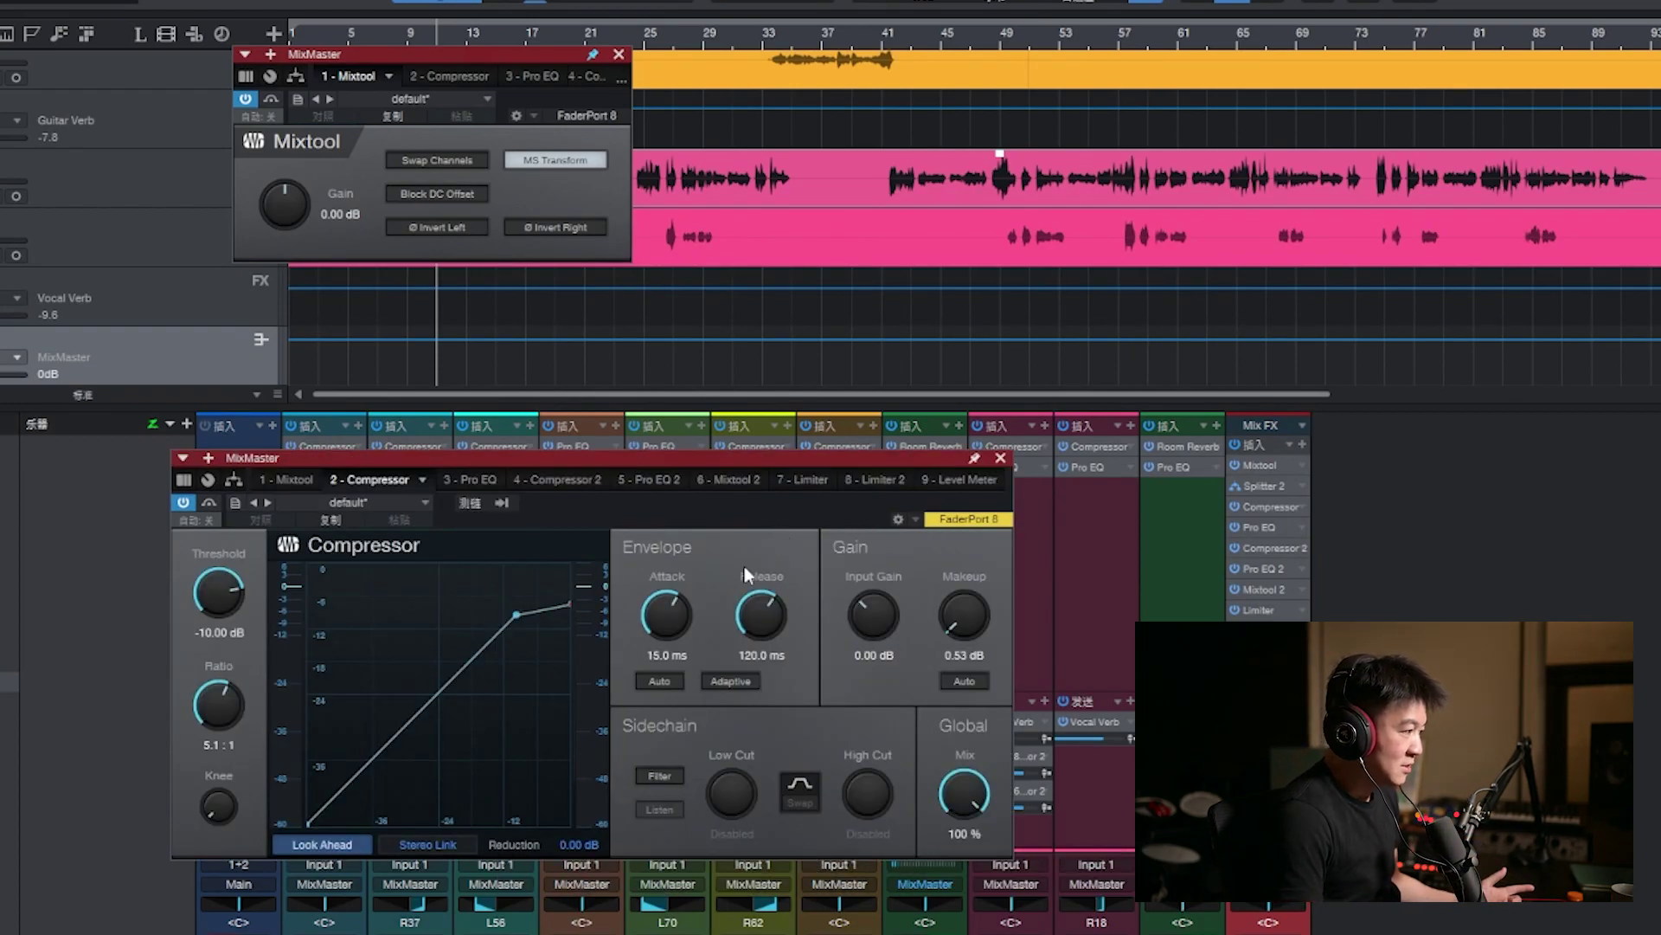
left_click(1279, 528)
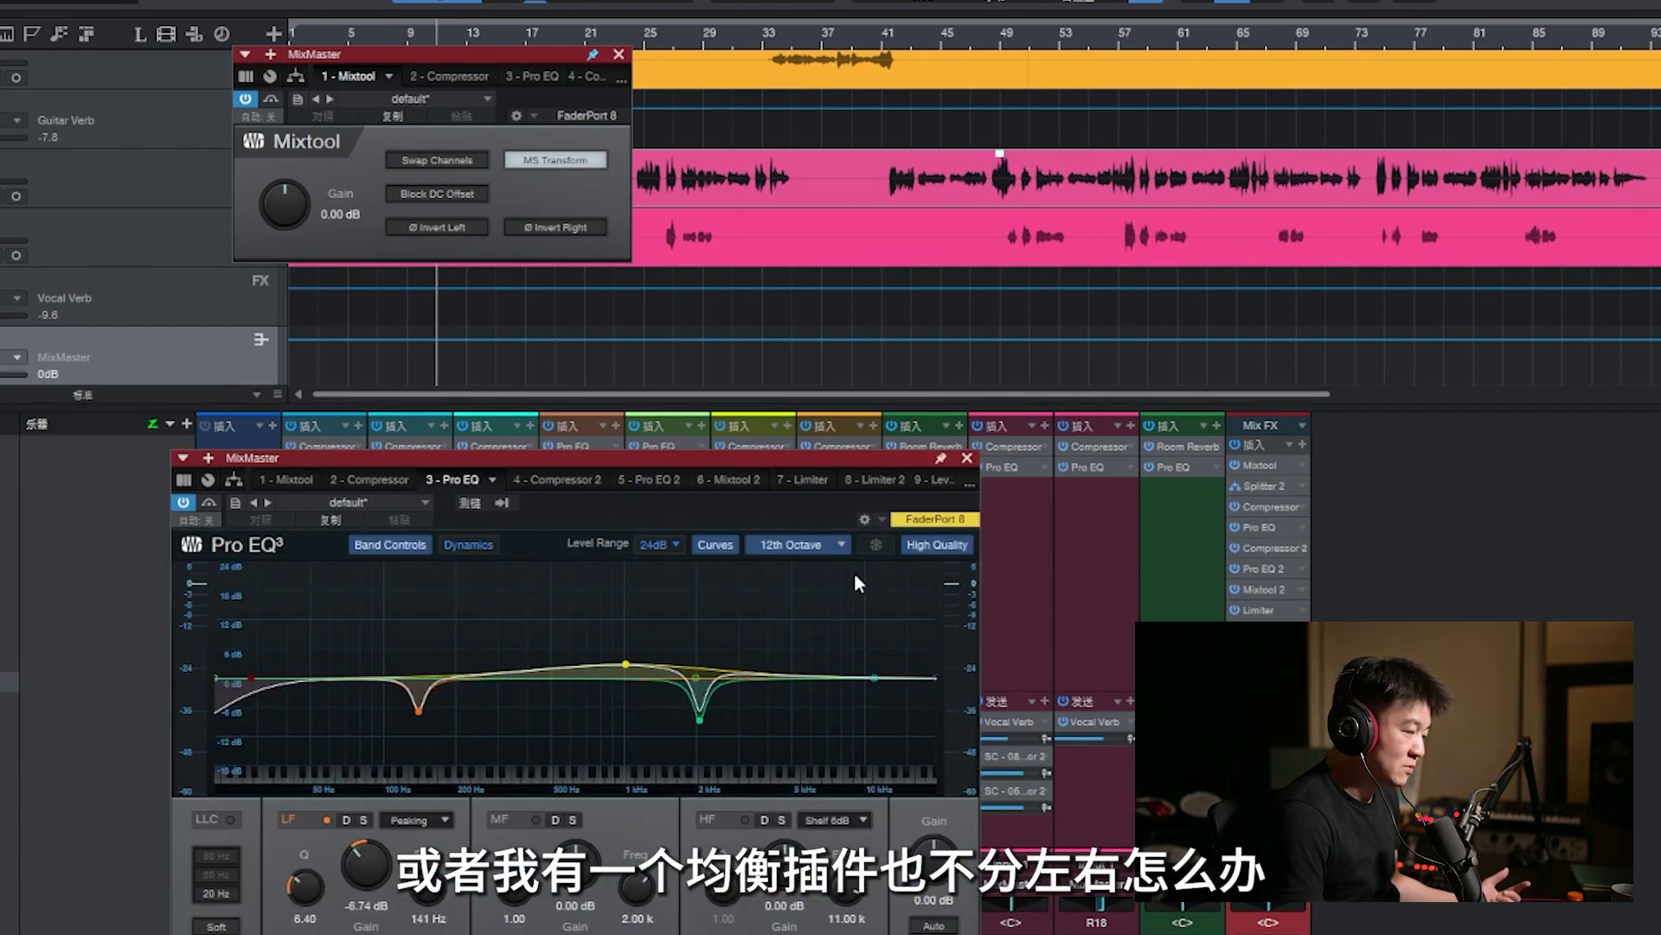
left_click(761, 479)
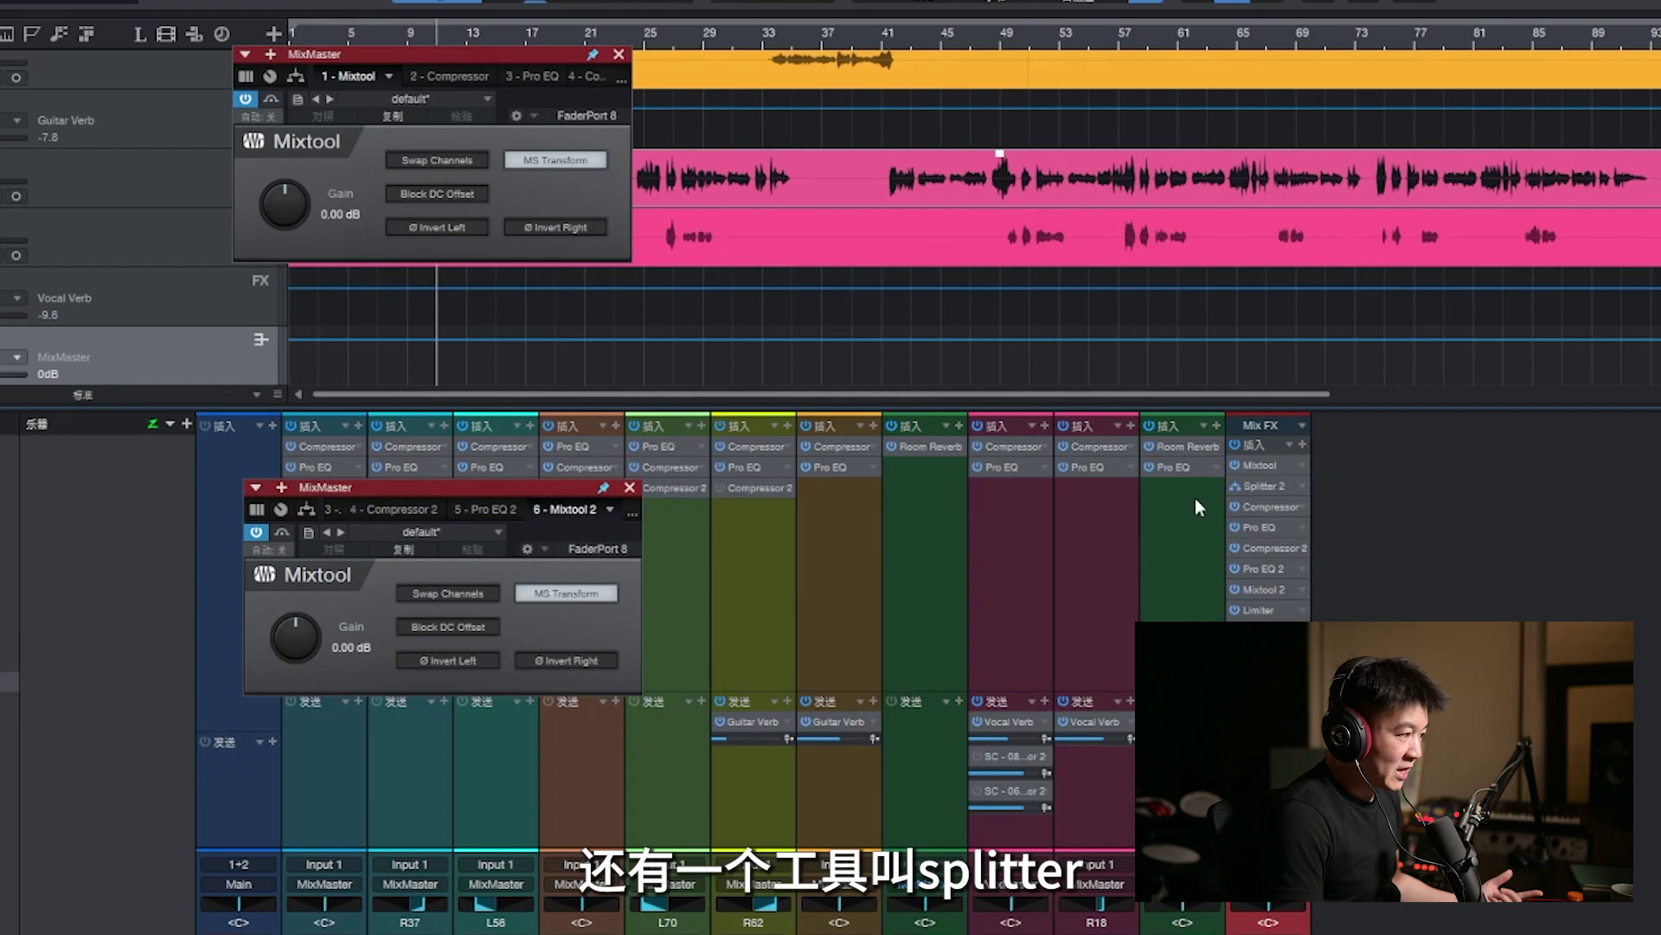
Open the MixMaster routing view and inspect the first Mixtool's MS Transform setting and Splitter 2's channel split mode
left_click(1254, 487)
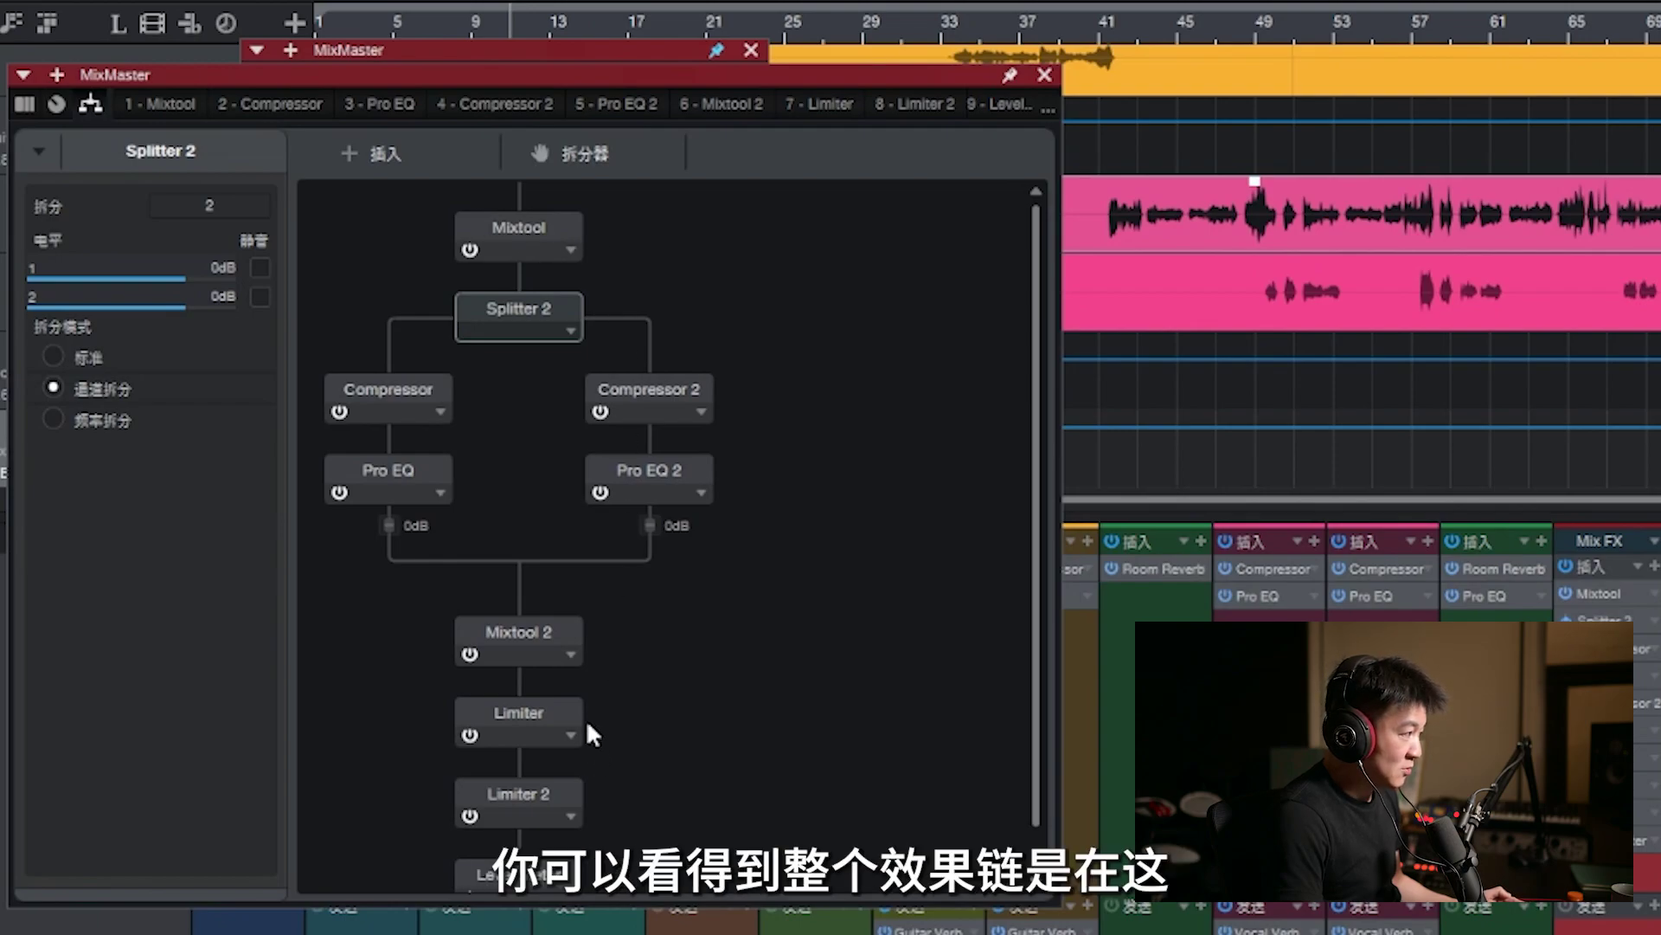
left_click(518, 240)
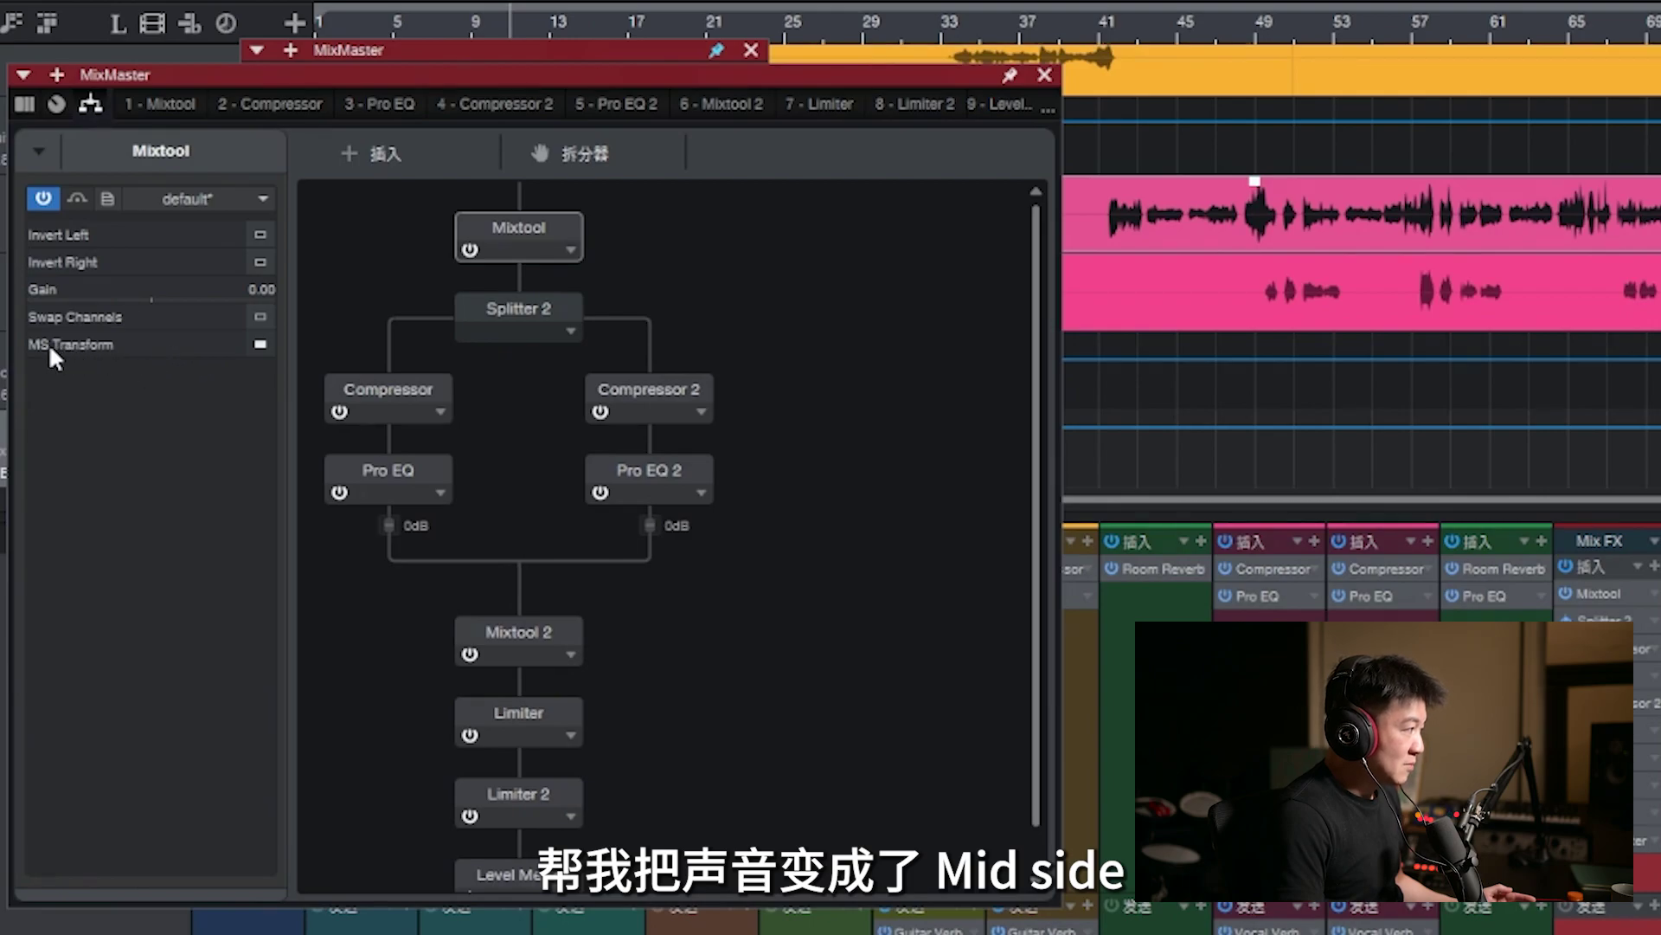
left_click(522, 327)
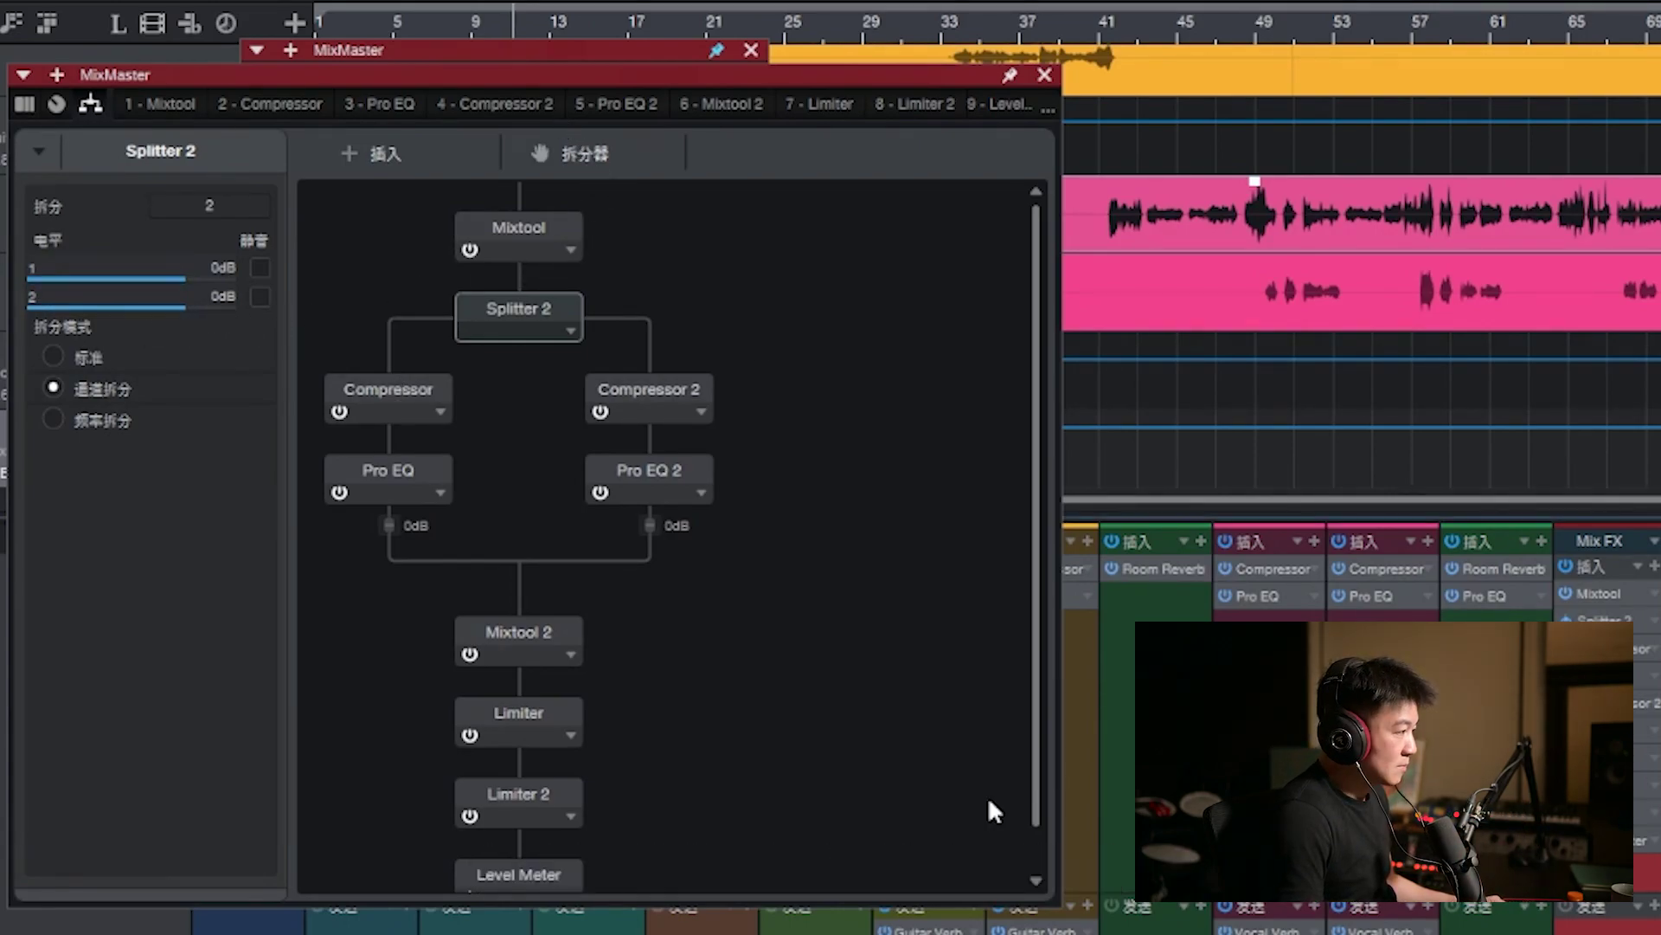
Mute both Splitter 2 outputs, audition output 1 (mid) and output 2 (side) one at a time, and unmute both
left_click(260, 272)
left_click(260, 296)
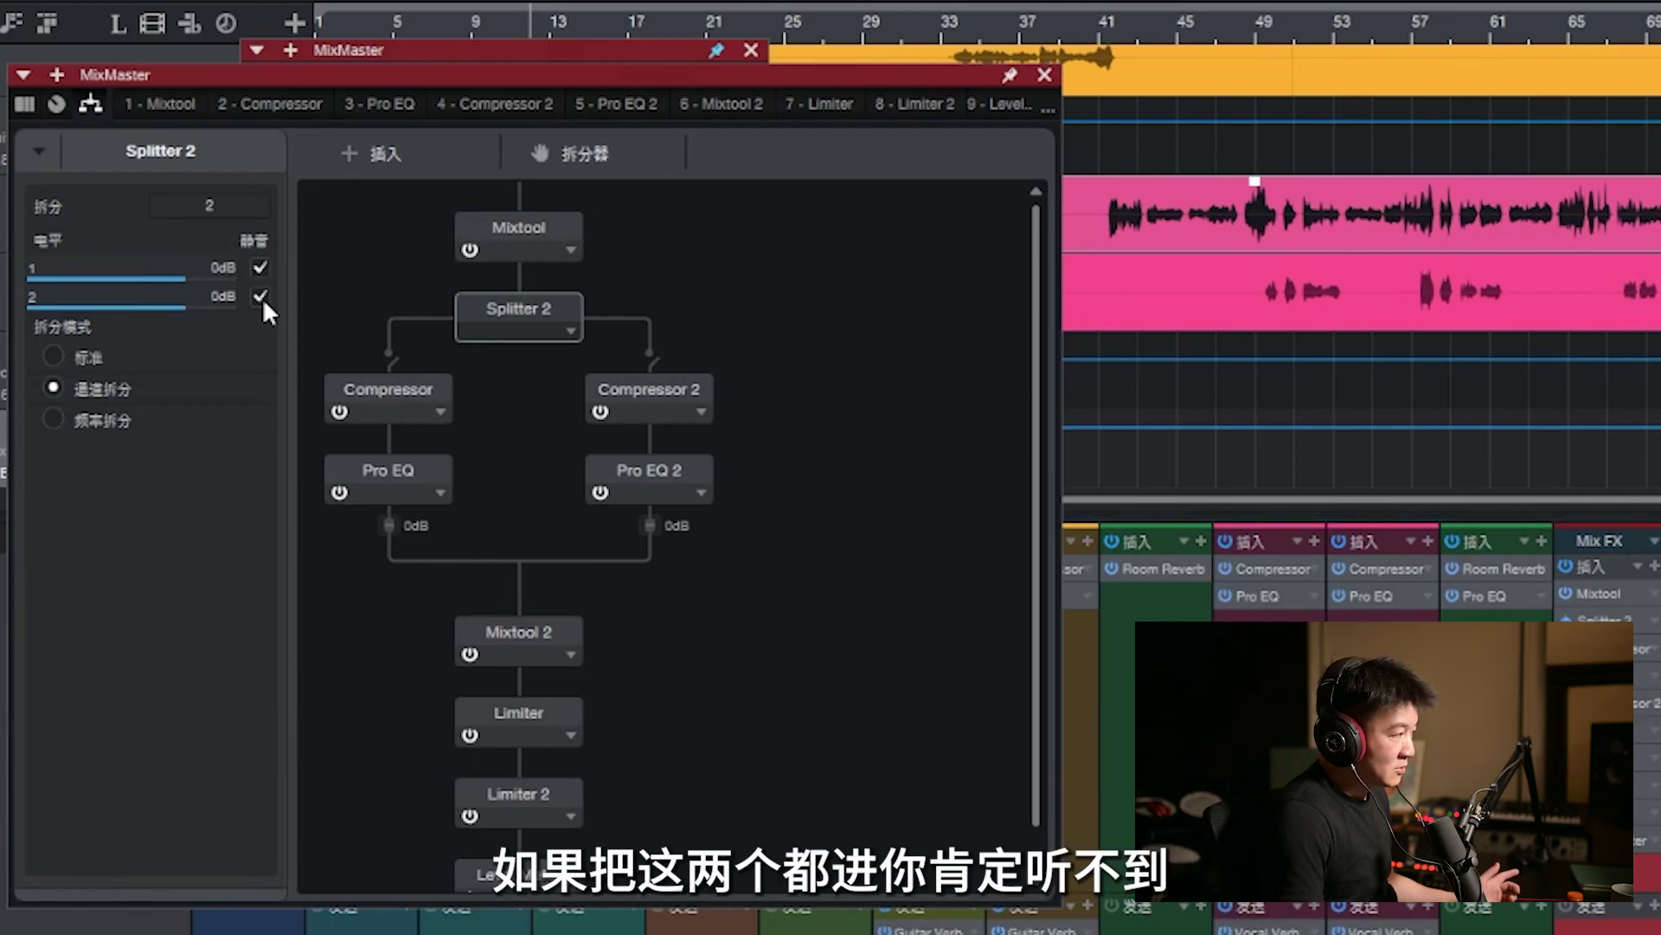
left_click(261, 268)
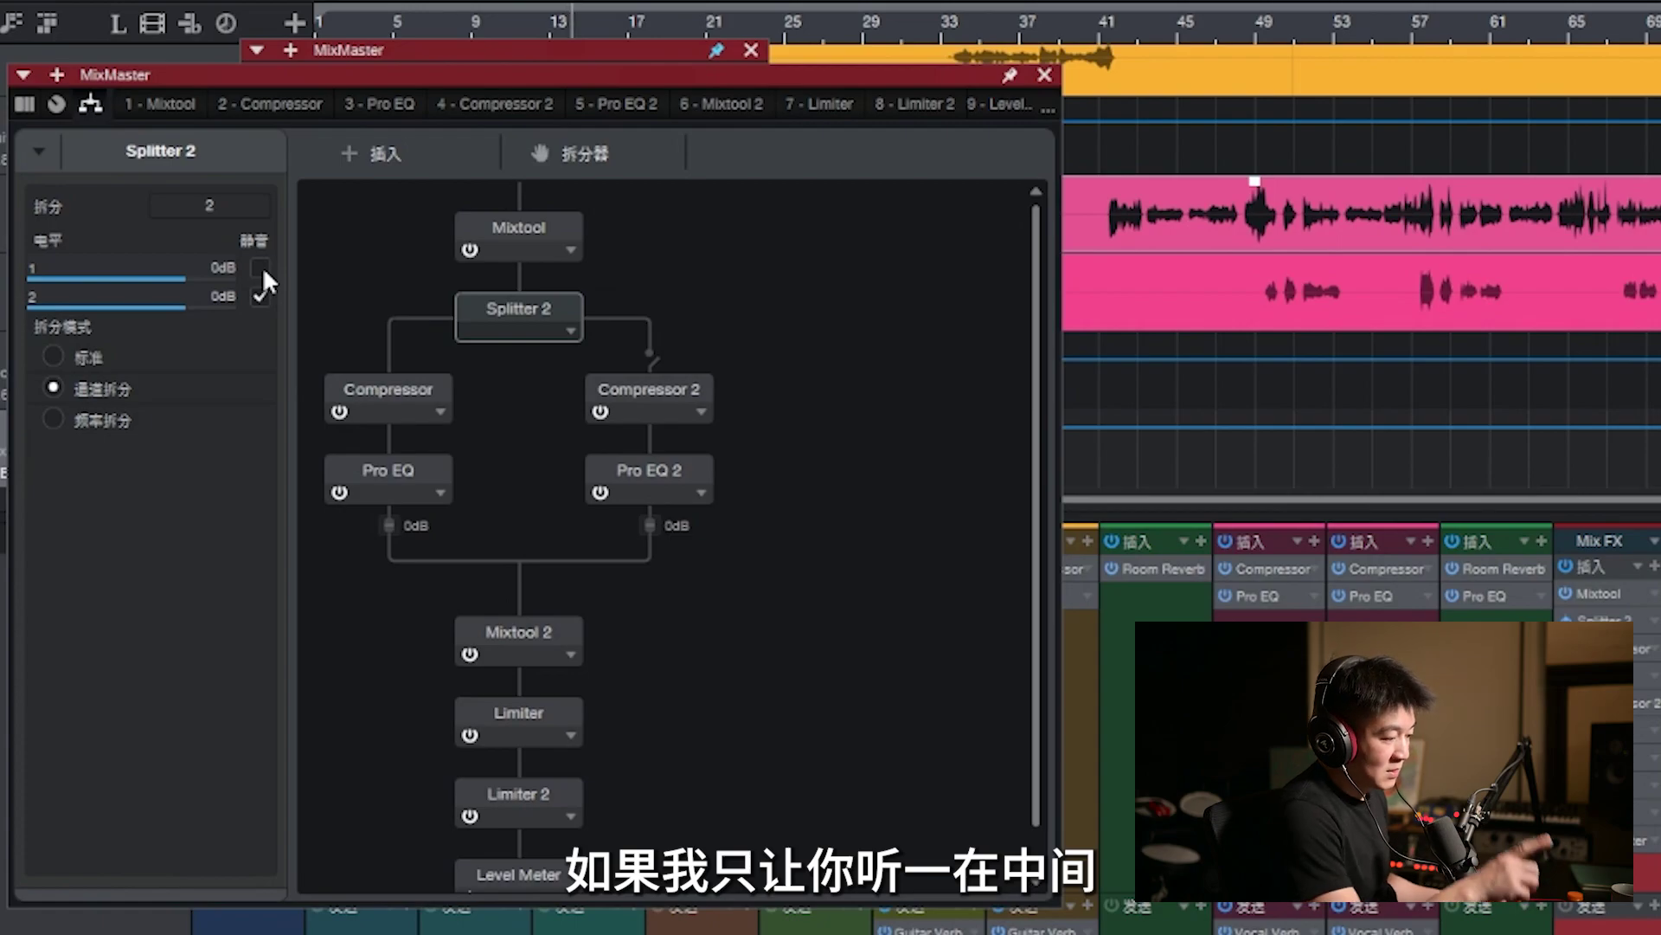
left_click(260, 268)
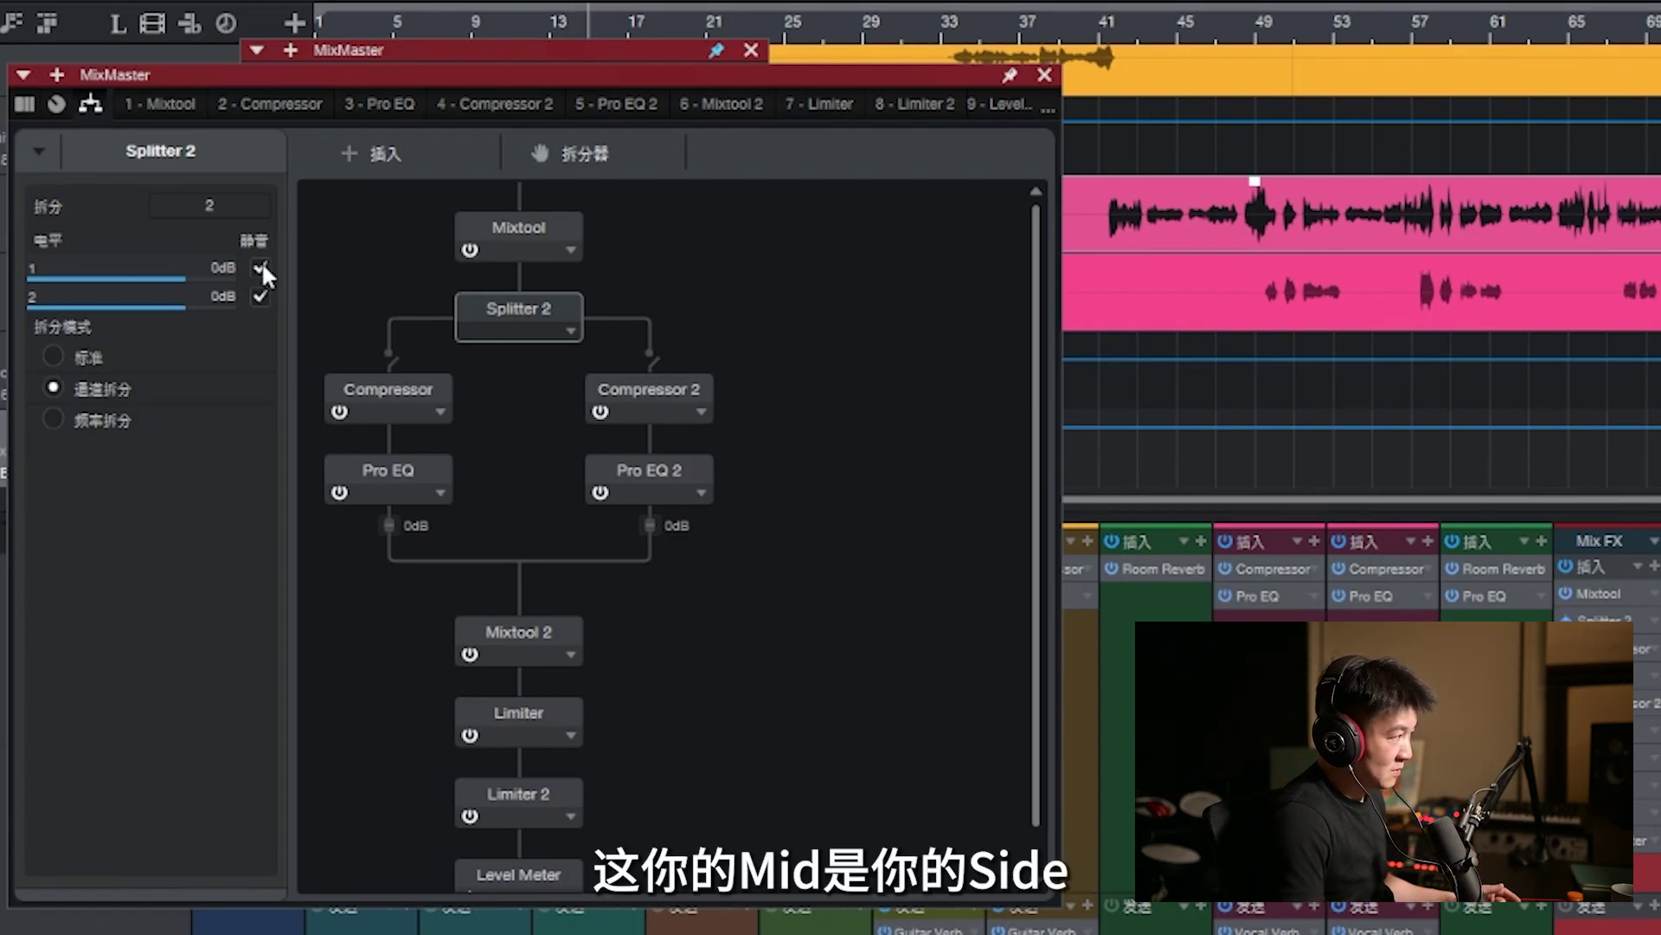
left_click(260, 297)
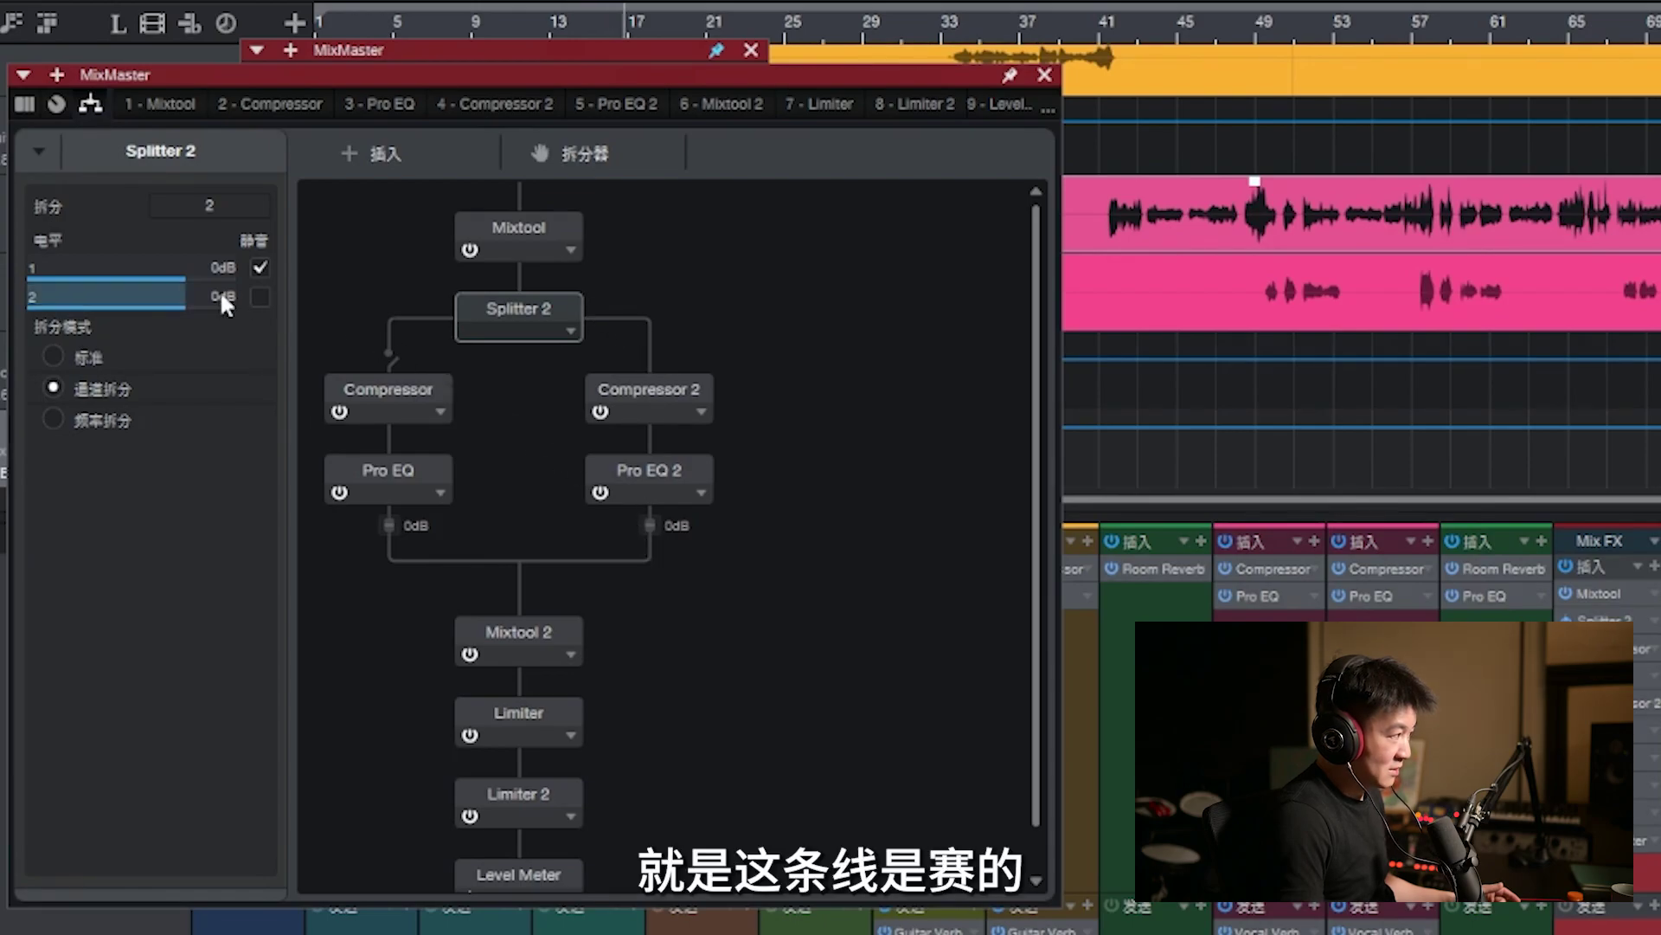
left_click(259, 268)
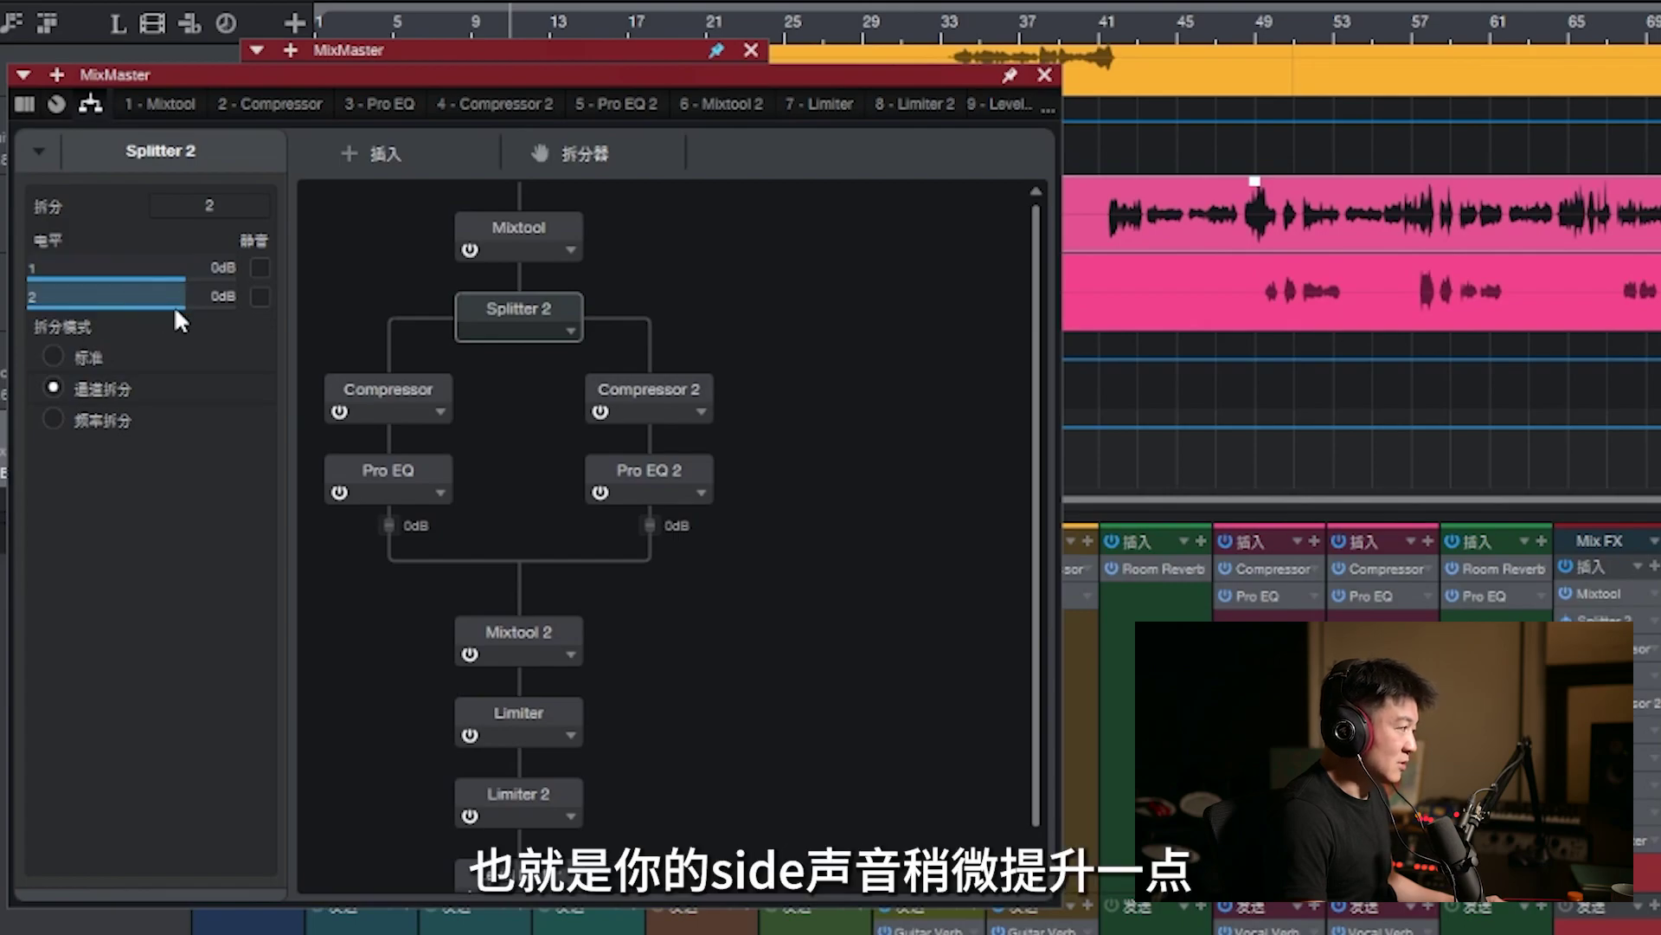
Try Splitter 2 output levels of about -2.5 dB for mid and +6.5 dB for side, and reset both to 0 dB
mouse_move(179, 322)
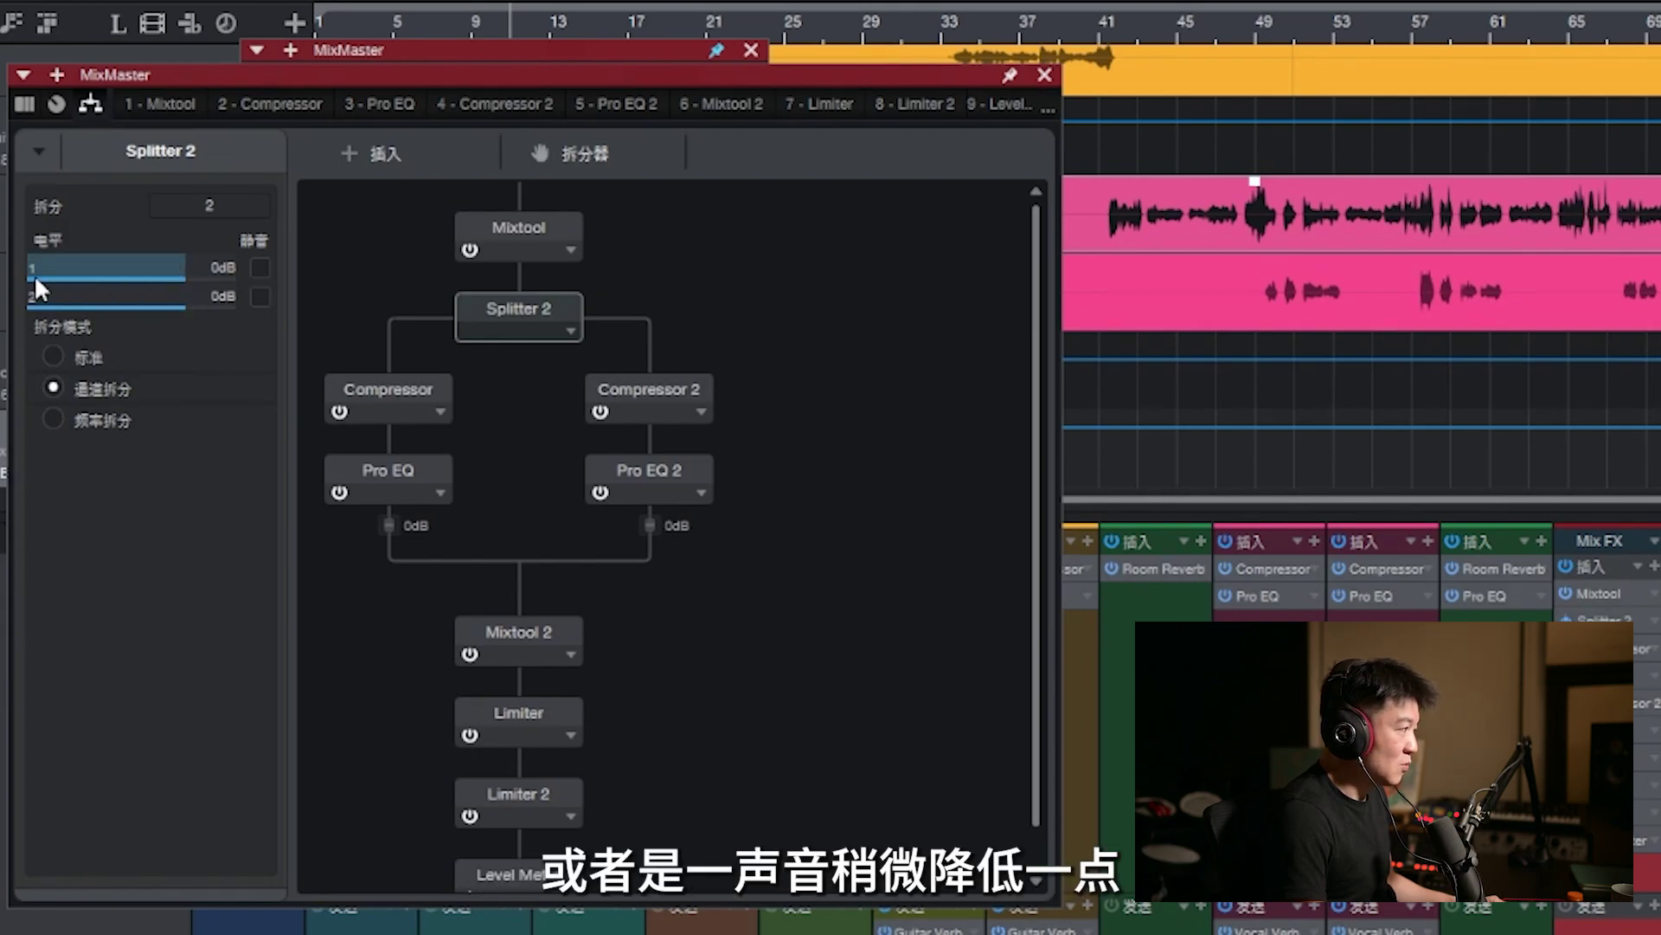
left_click_drag(179, 282, 180, 285)
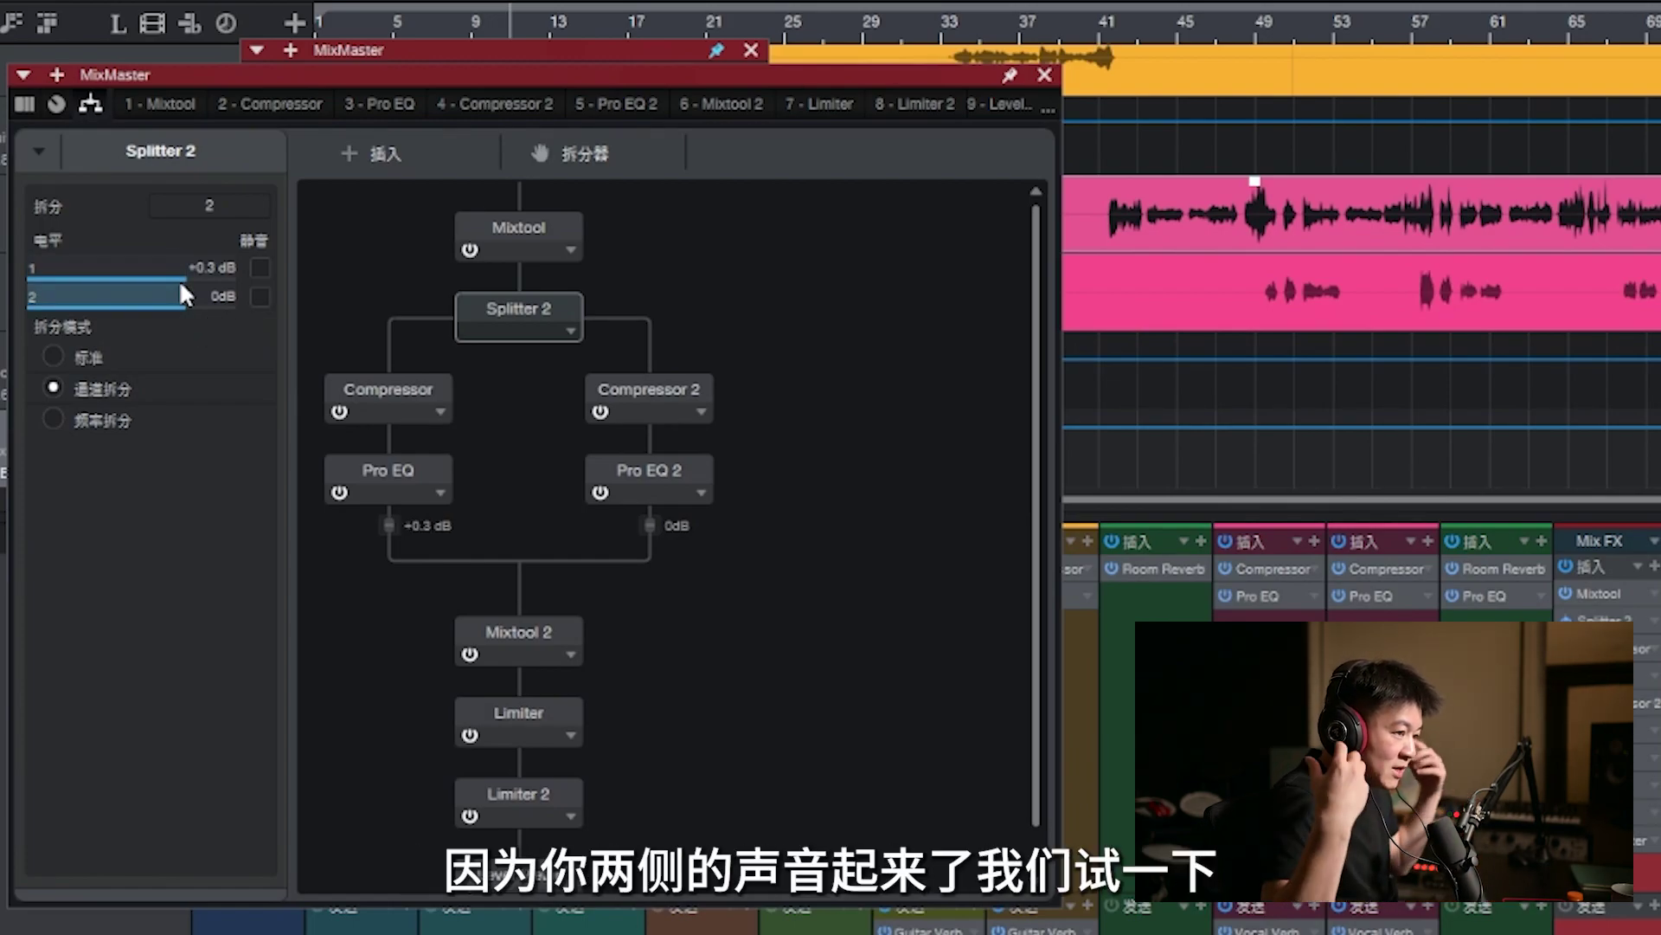
mouse_move(178, 278)
left_mouse_down()
mouse_move(161, 278)
mouse_move(194, 310)
mouse_move(176, 274)
left_mouse_up()
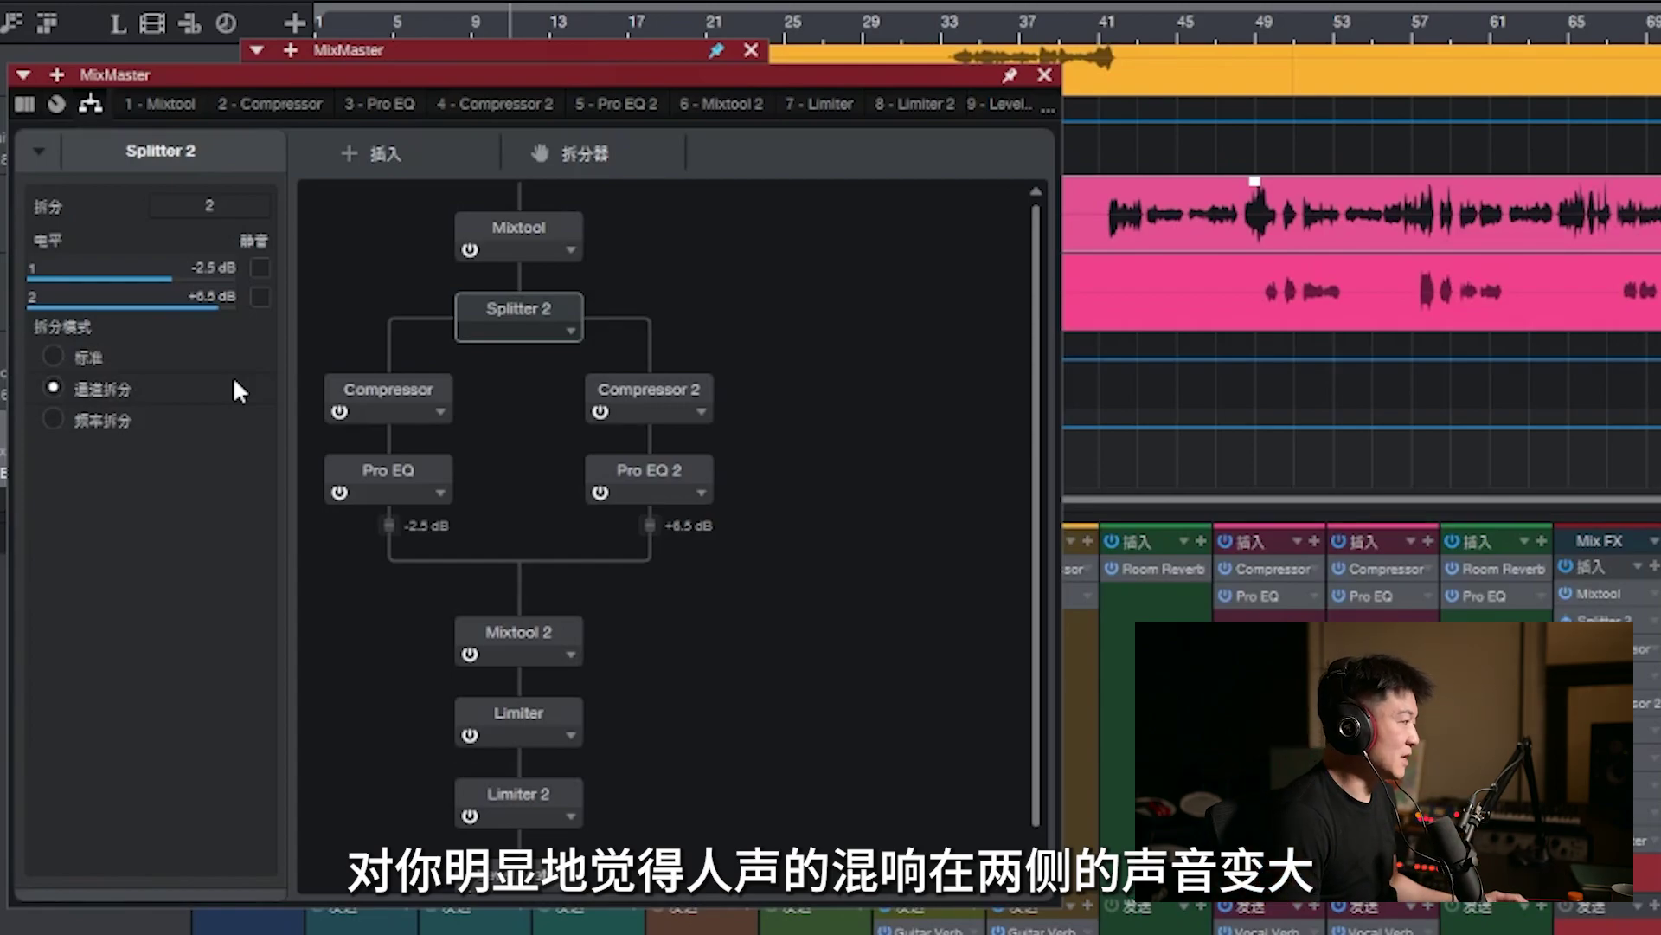
double_click(173, 275)
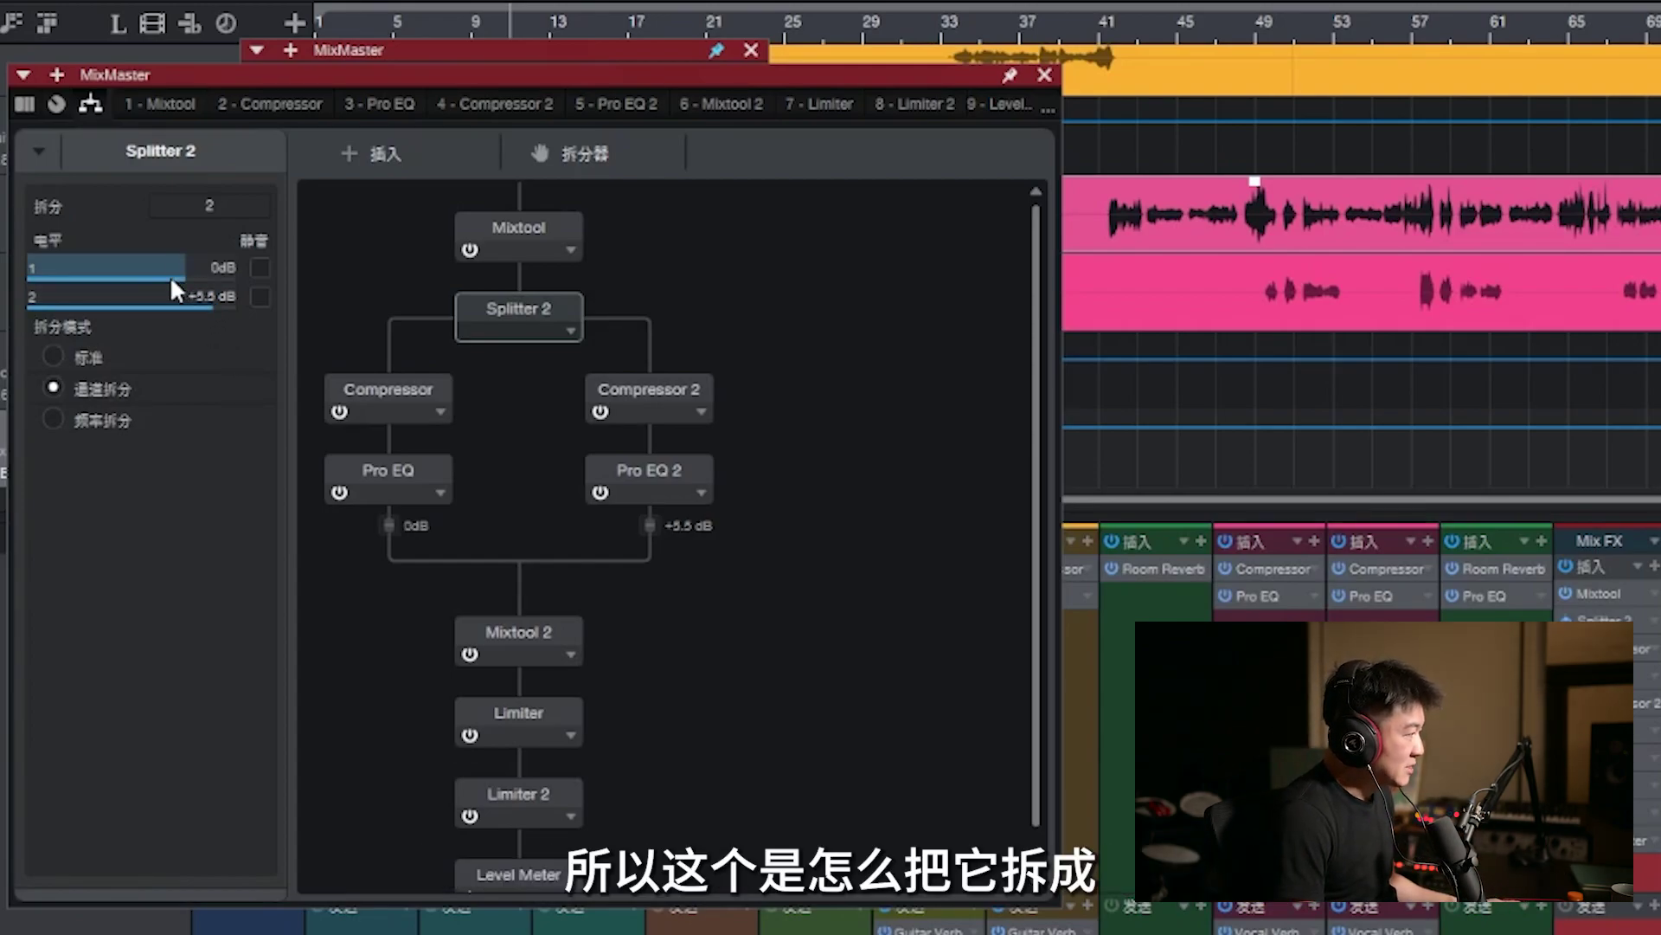
double_click(199, 296)
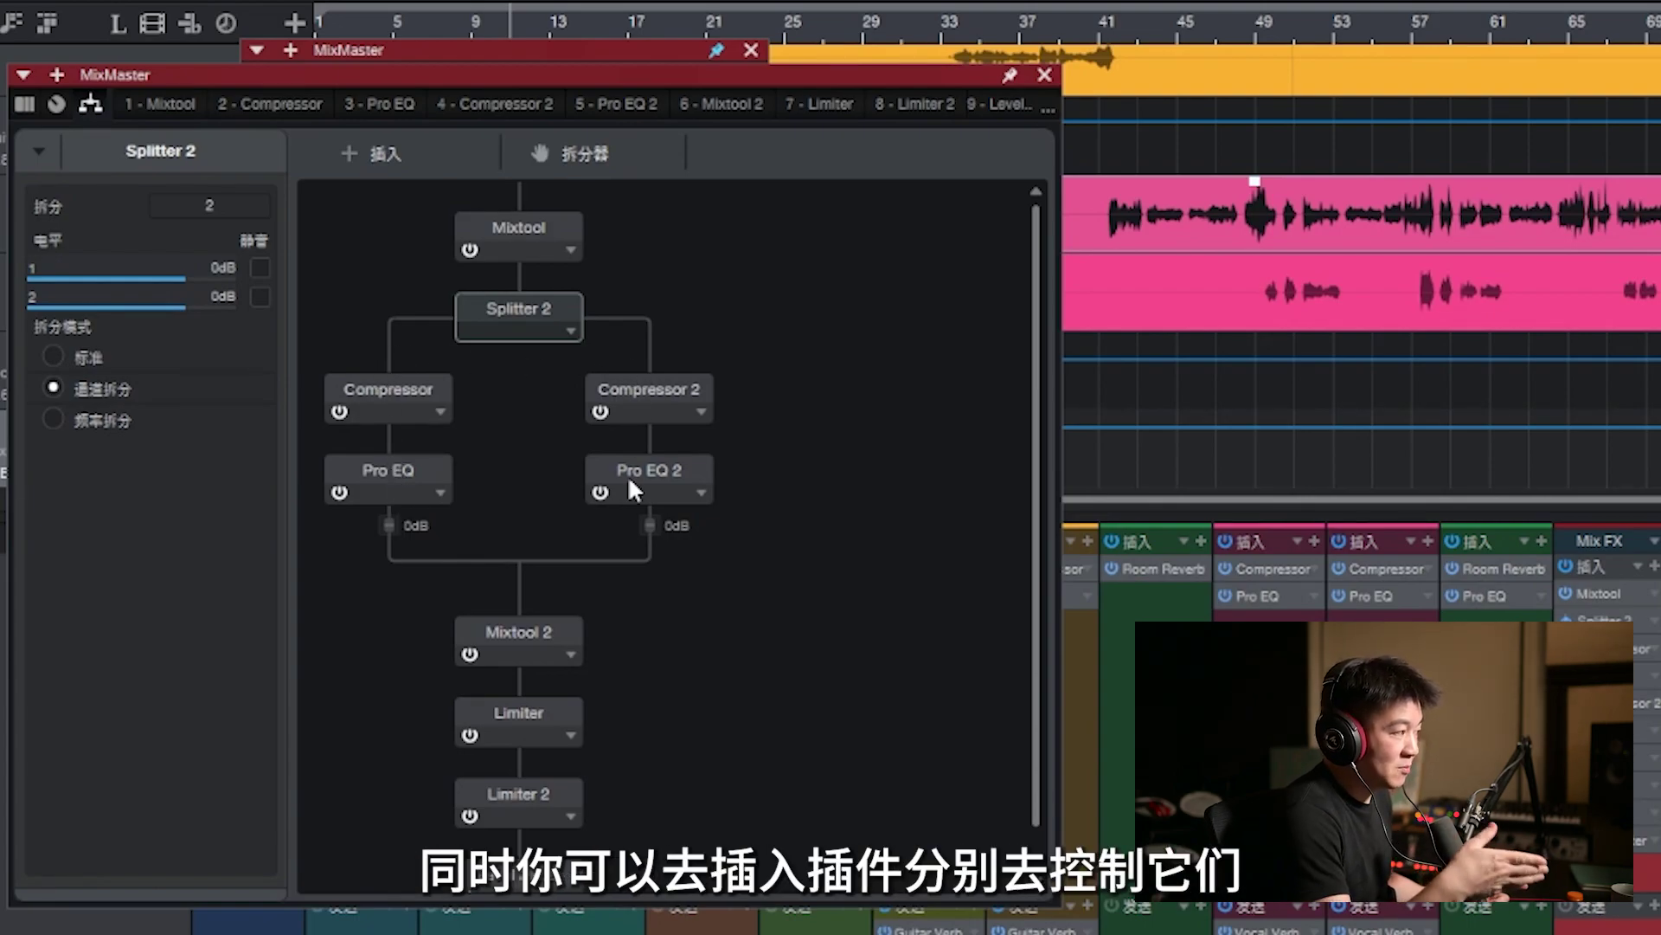
Inspect the Compressor and Pro EQ settings on the mid branch, leaving the Compressor window open and closing the EQ
left_click(409, 392)
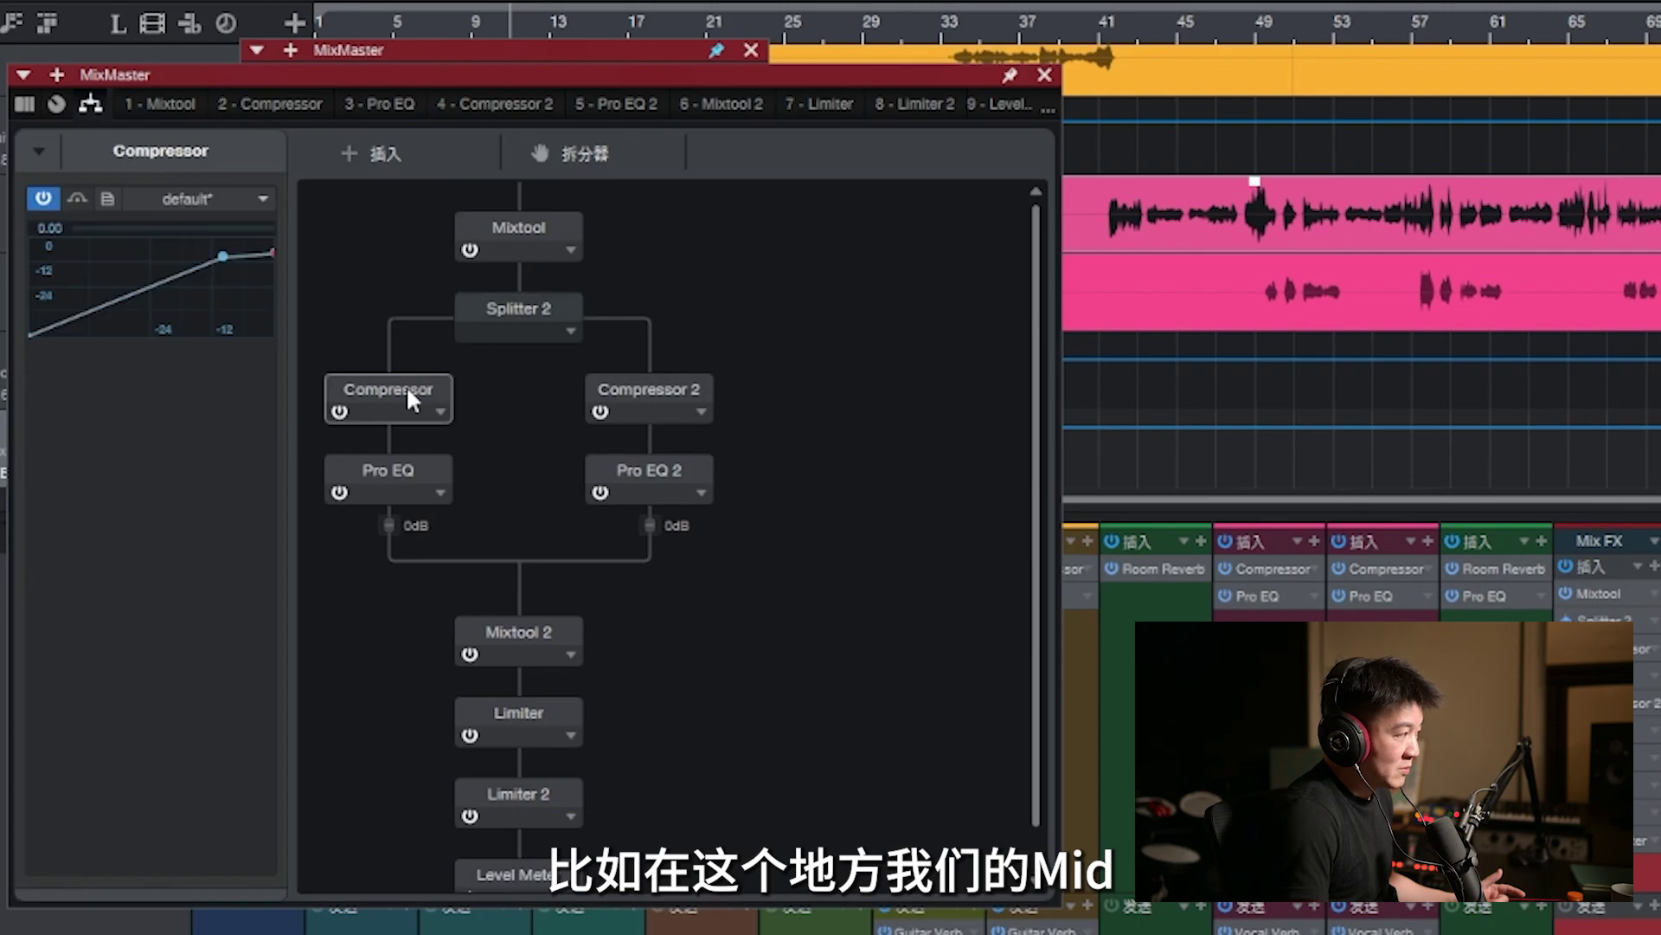
double_click(408, 389)
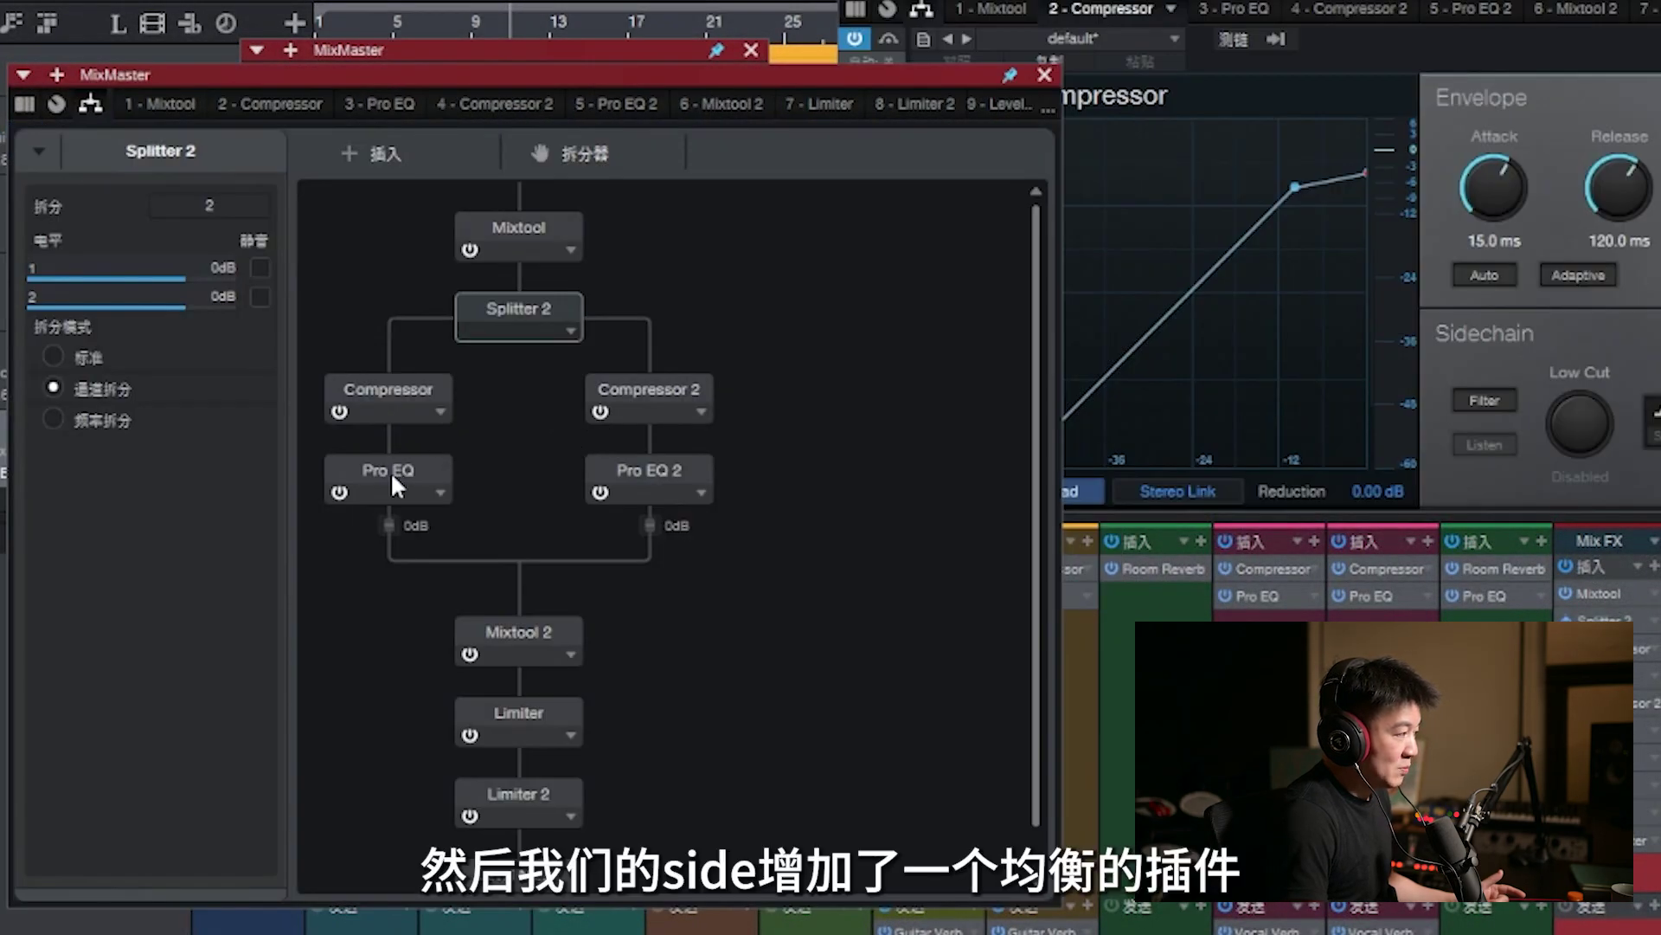
double_click(390, 474)
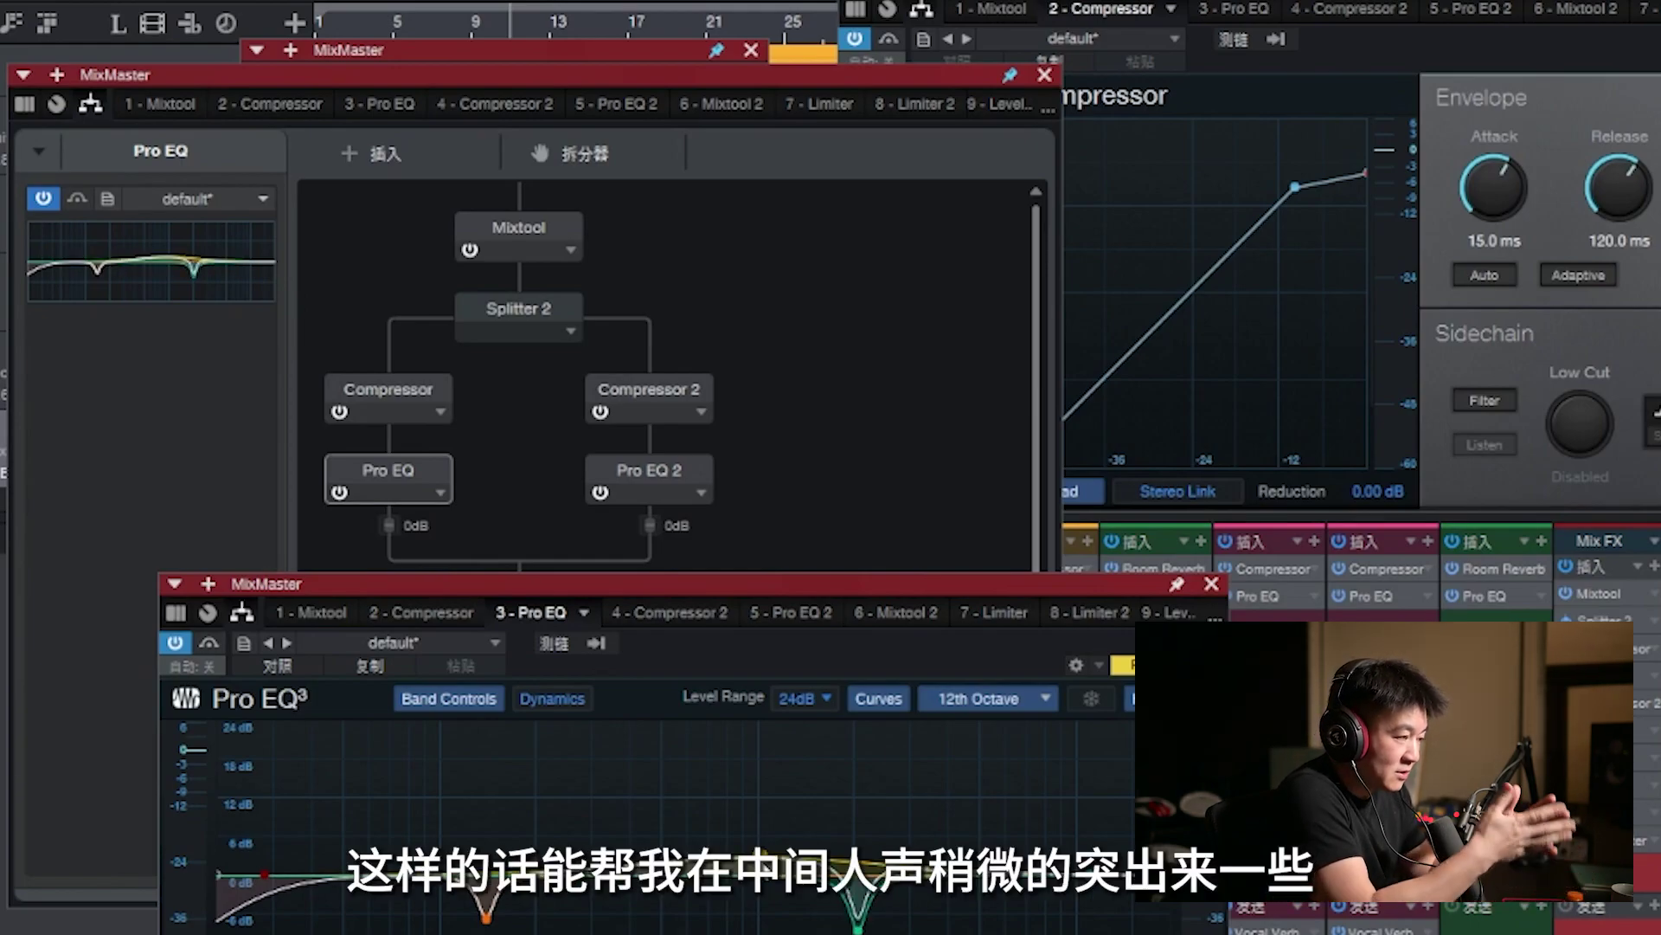
left_click(1212, 584)
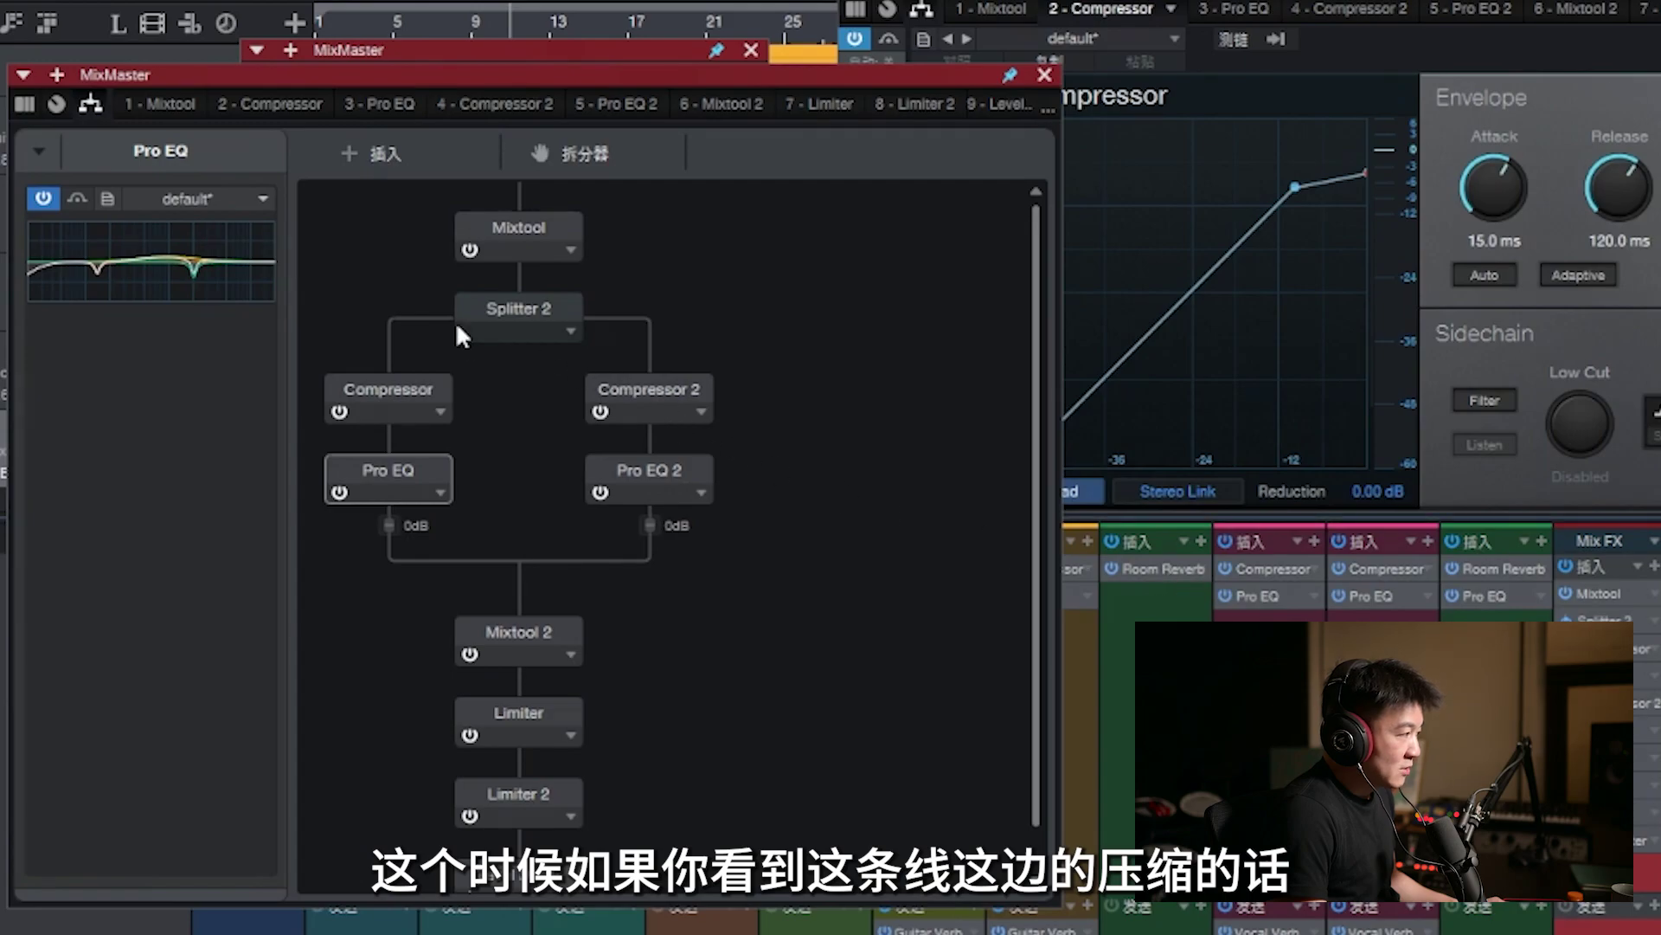
Inspect the Compressor 2 and Pro EQ 2 settings on the side branch and close the plug-in window
double_click(649, 393)
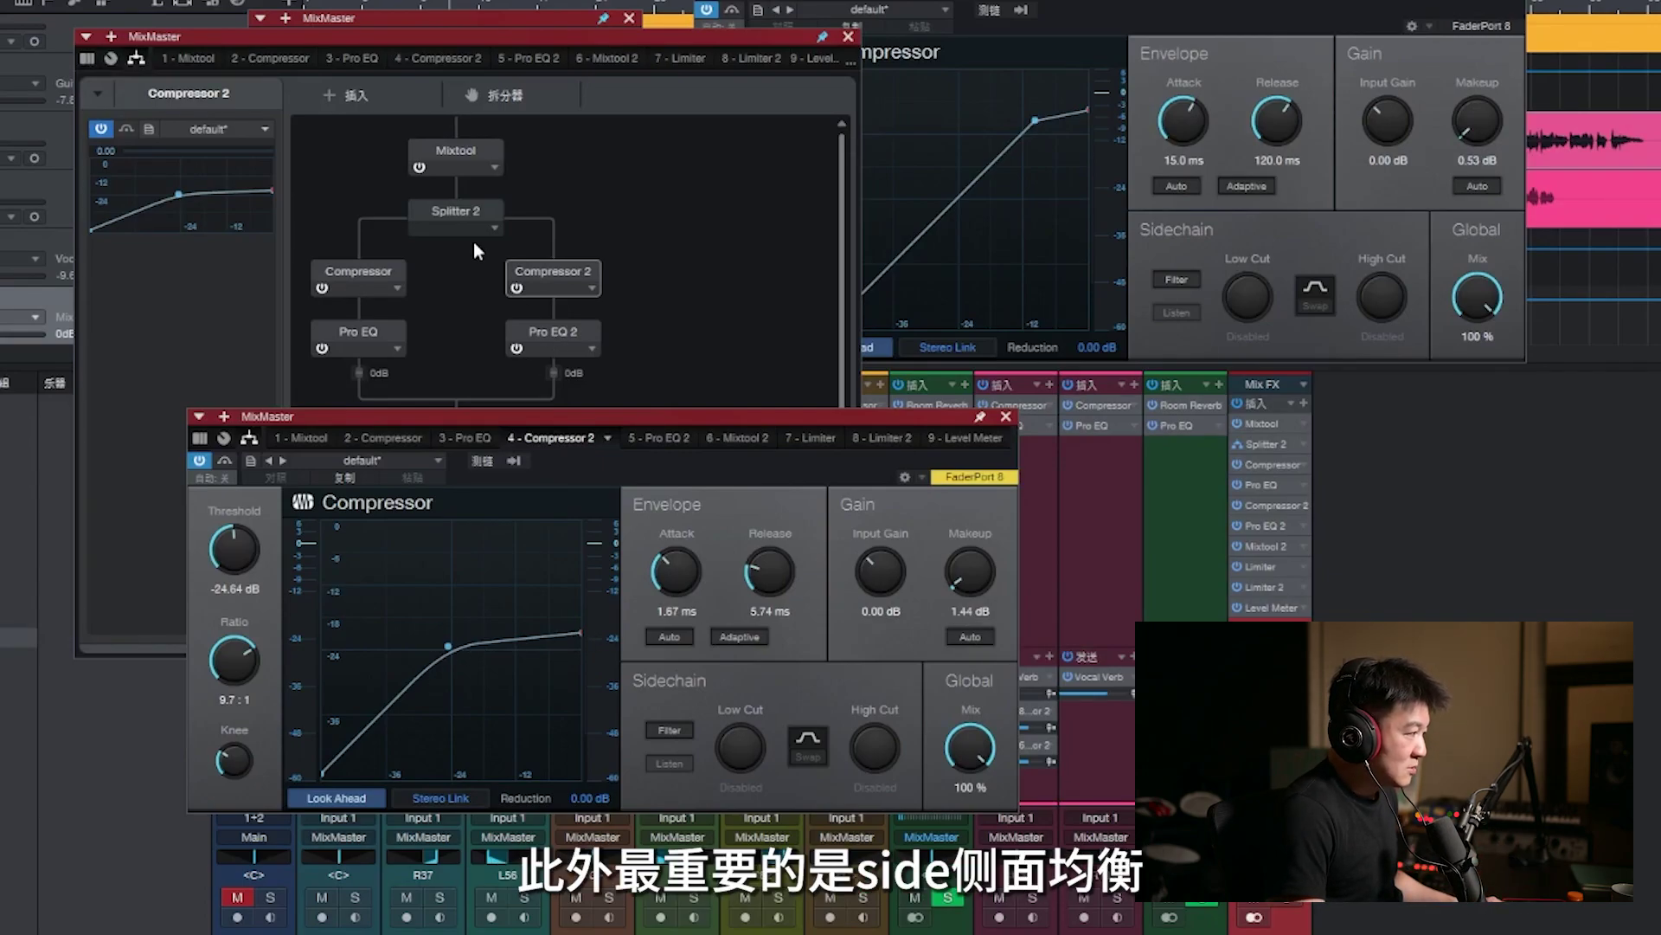
left_click(554, 334)
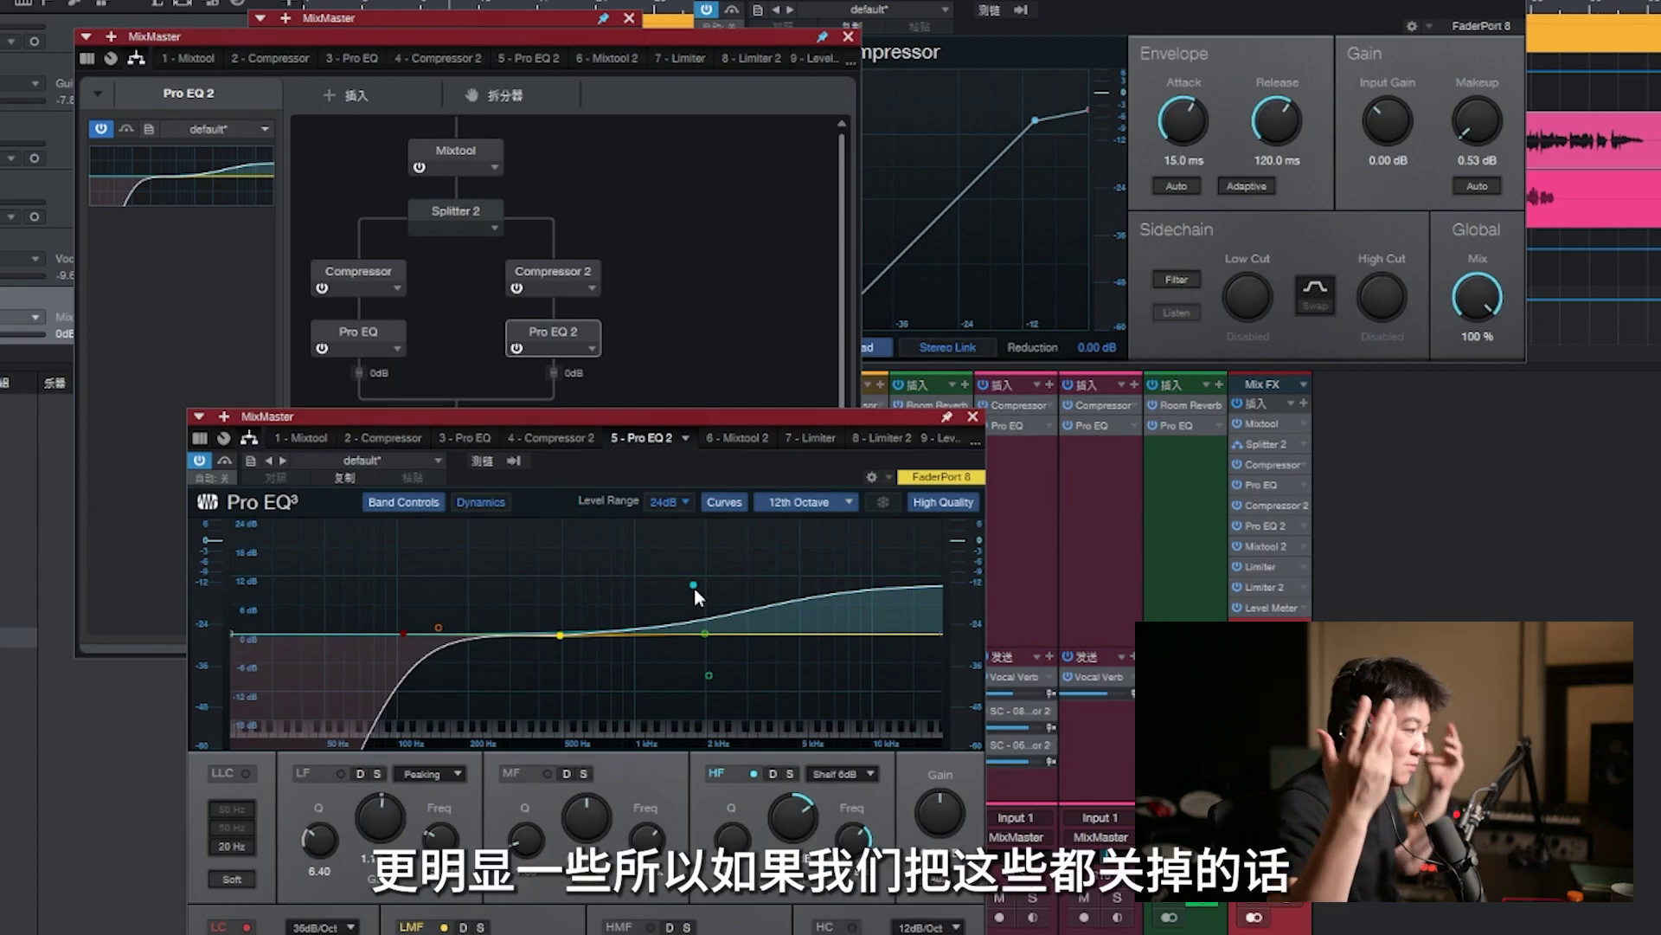
left_click(973, 417)
Bypass Compressor, Pro EQ, Compressor 2 and Pro EQ 2 on both splitter branches and select Splitter 2
left_click(322, 288)
left_click(321, 348)
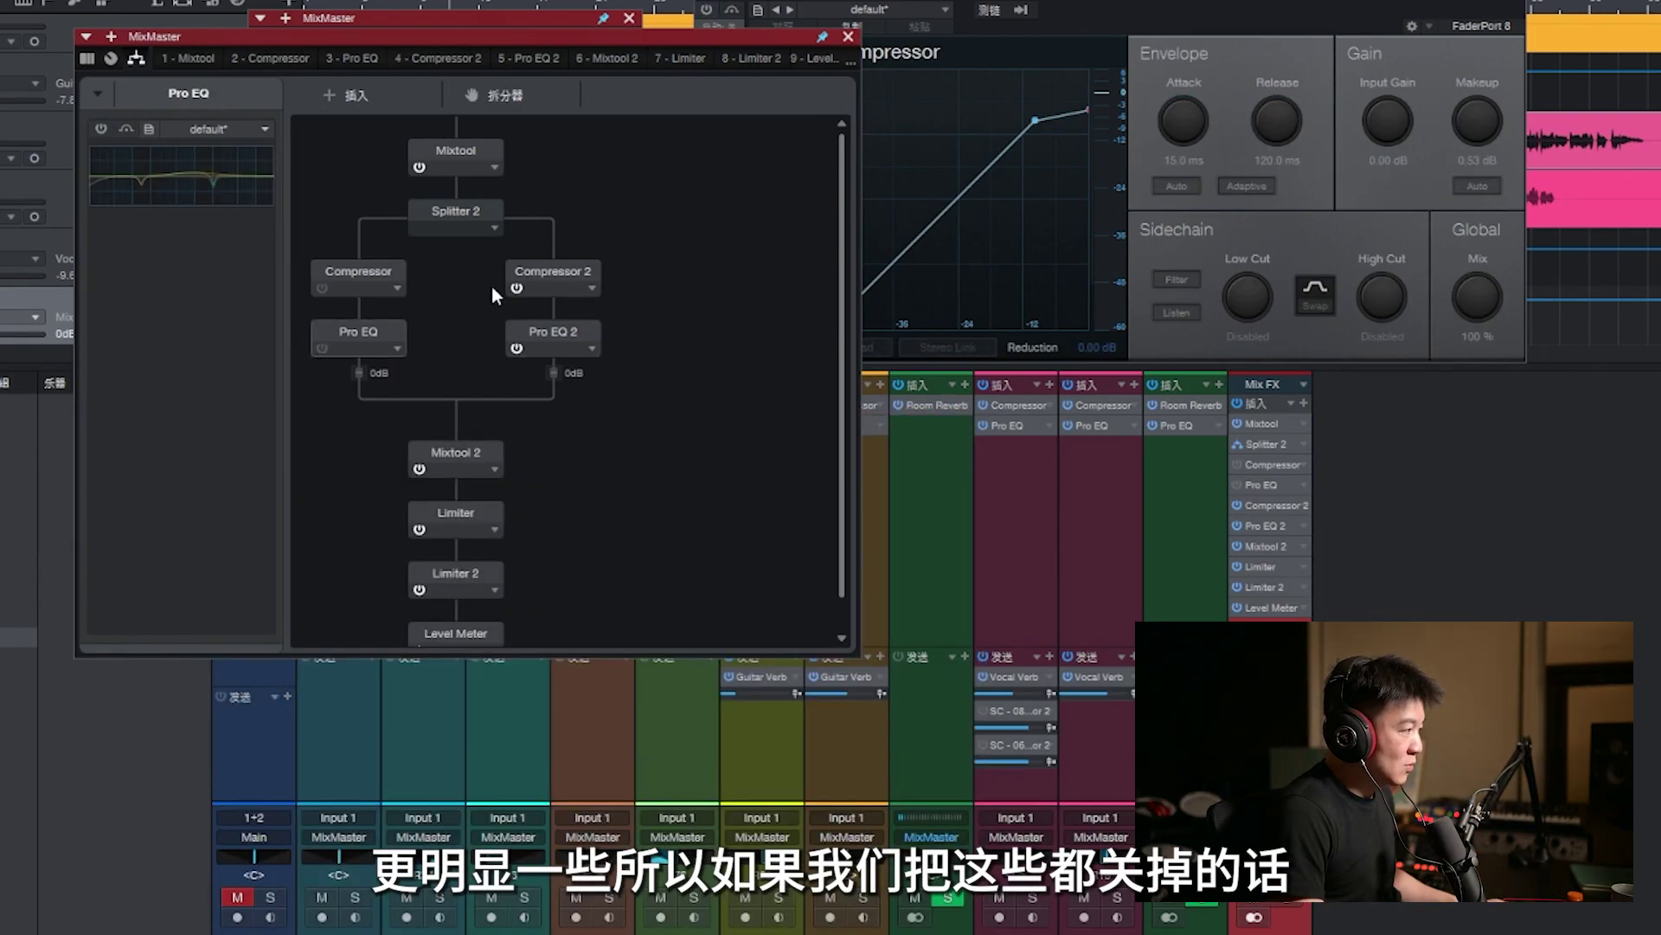
left_click(516, 288)
left_click(516, 347)
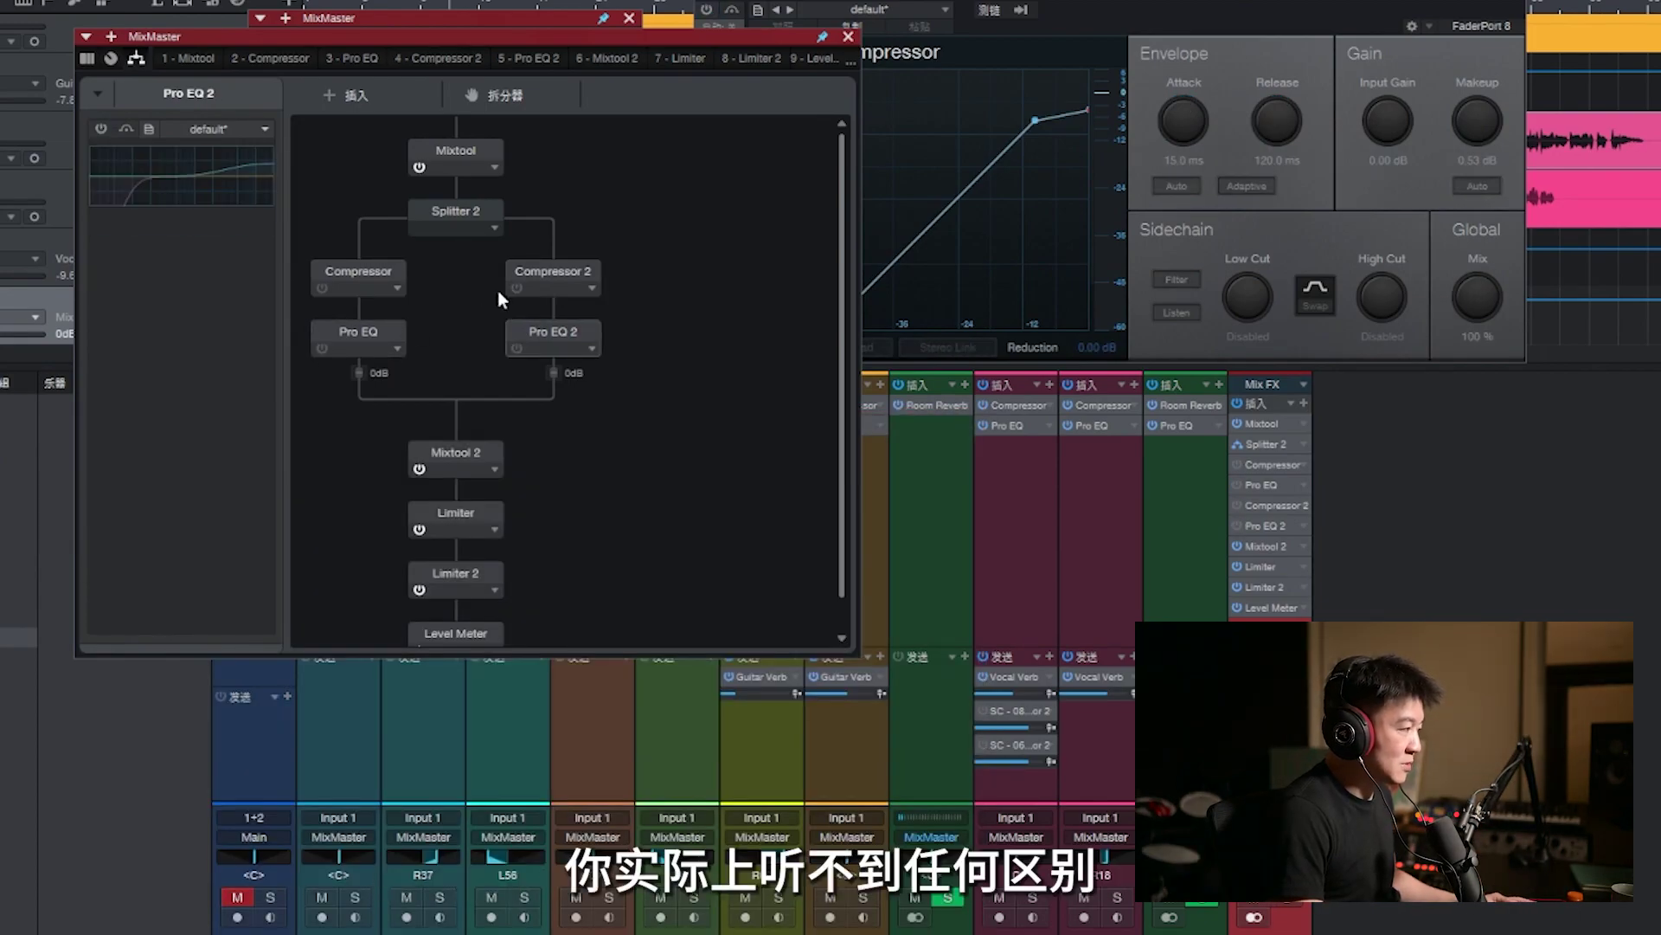
left_click(415, 218)
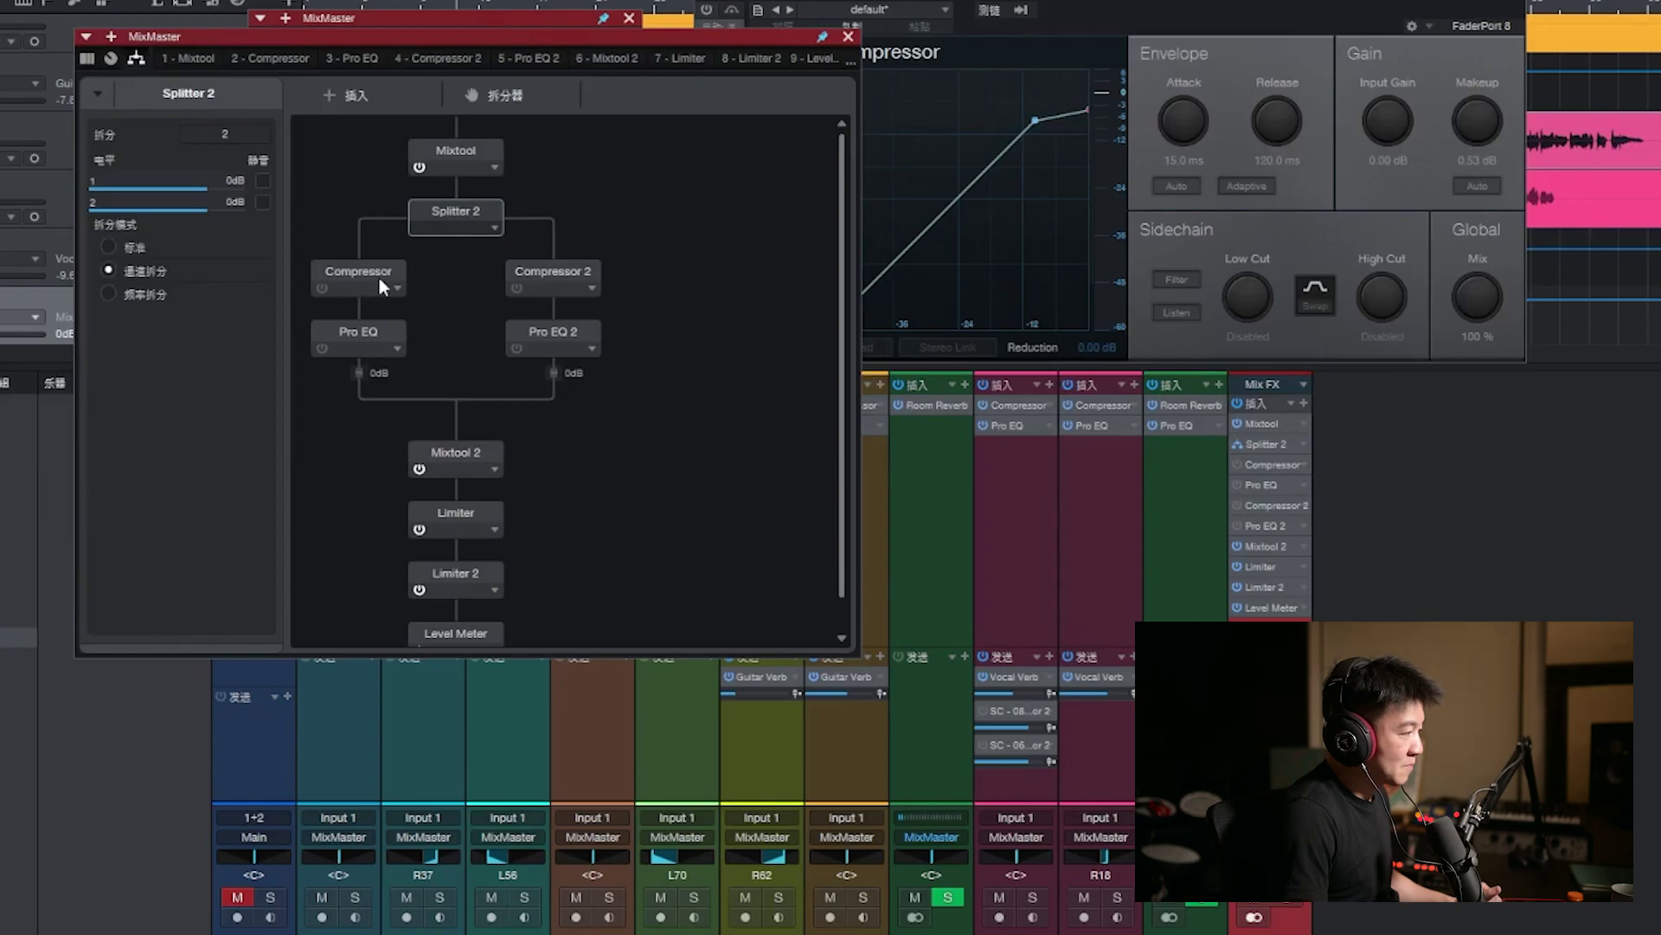
Re-enable Compressor and Pro EQ on the mid branch, comparing the EQ on and off, and re-enable both side-branch plug-ins
left_click(322, 288)
left_click(322, 347)
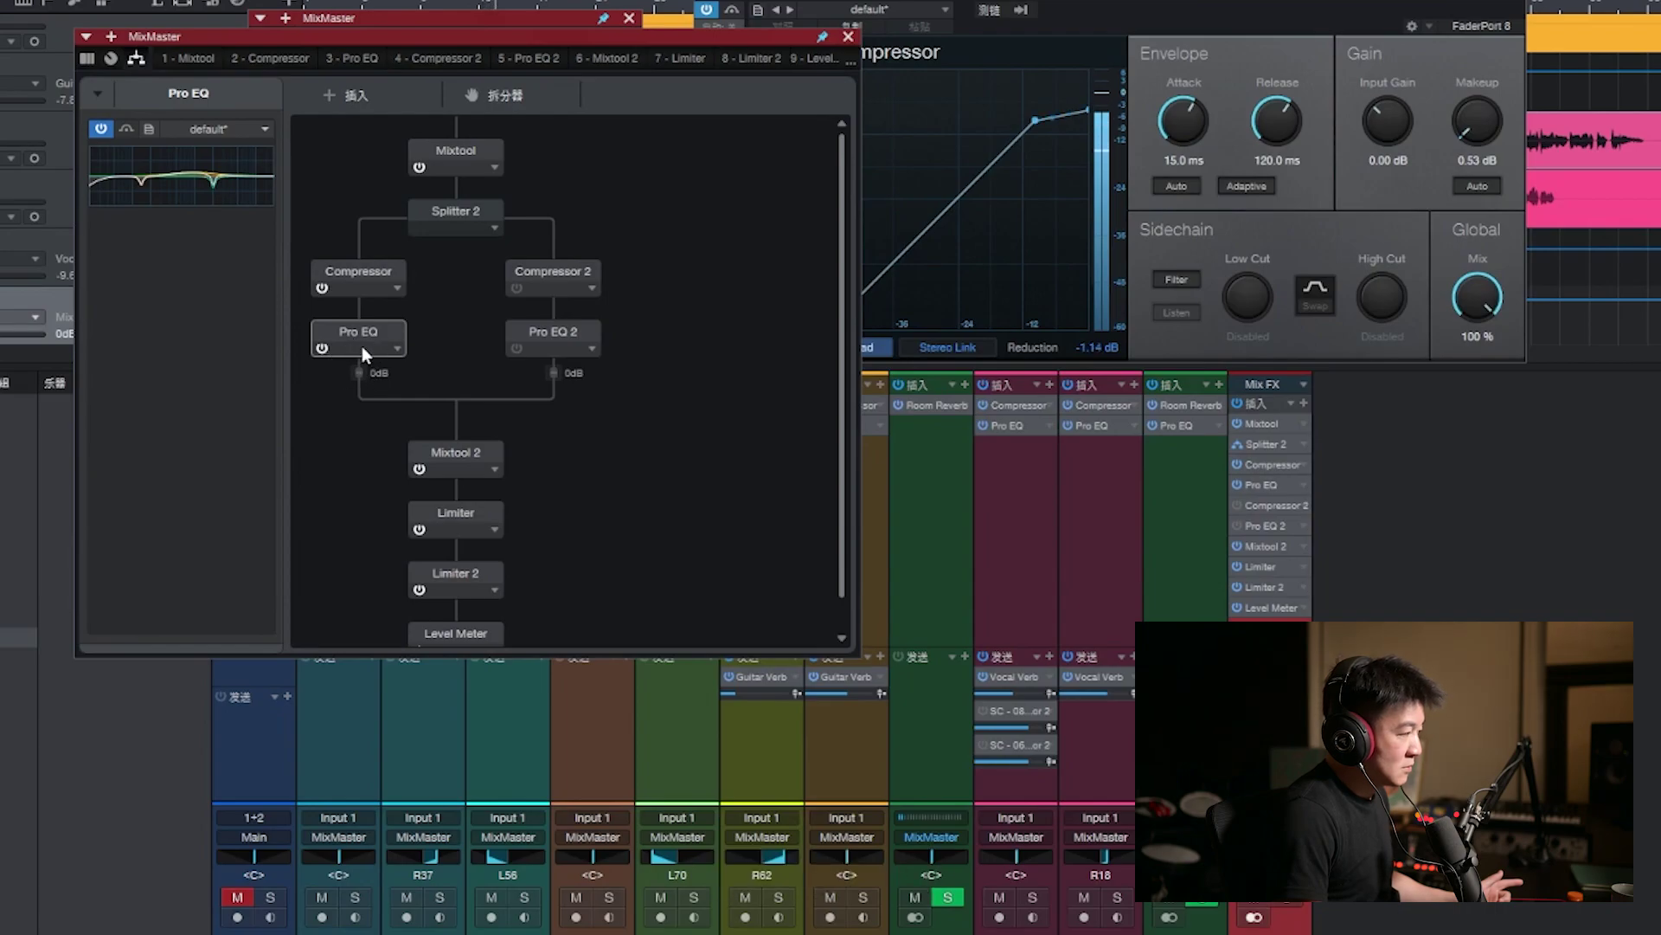
left_click(323, 347)
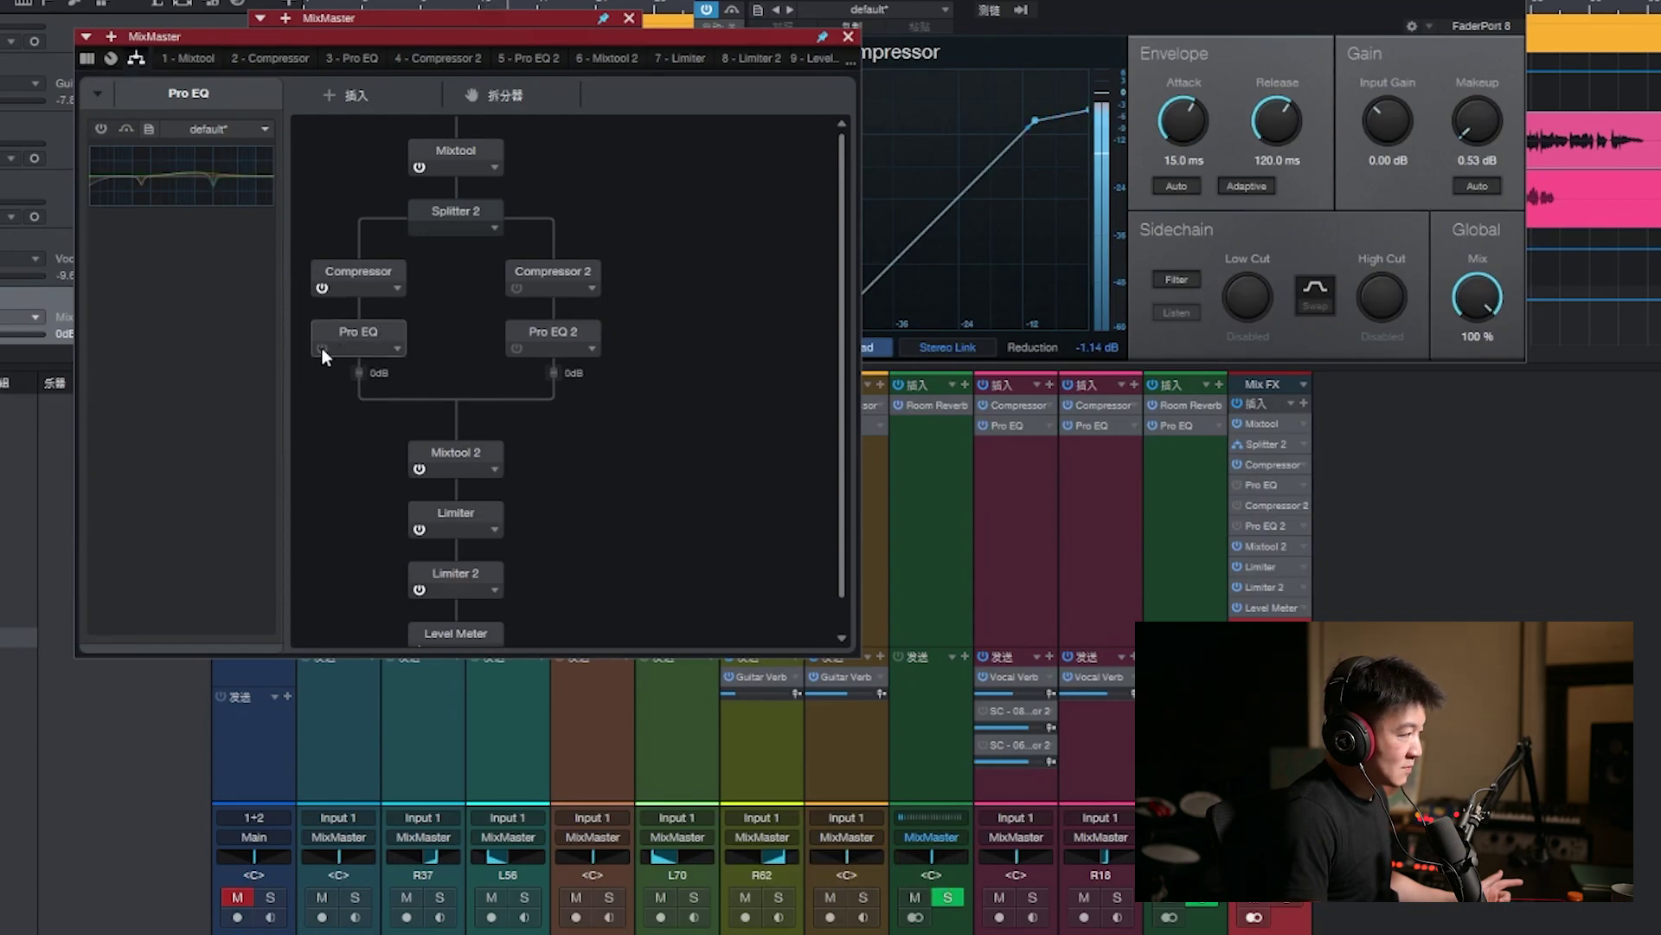
left_click(322, 348)
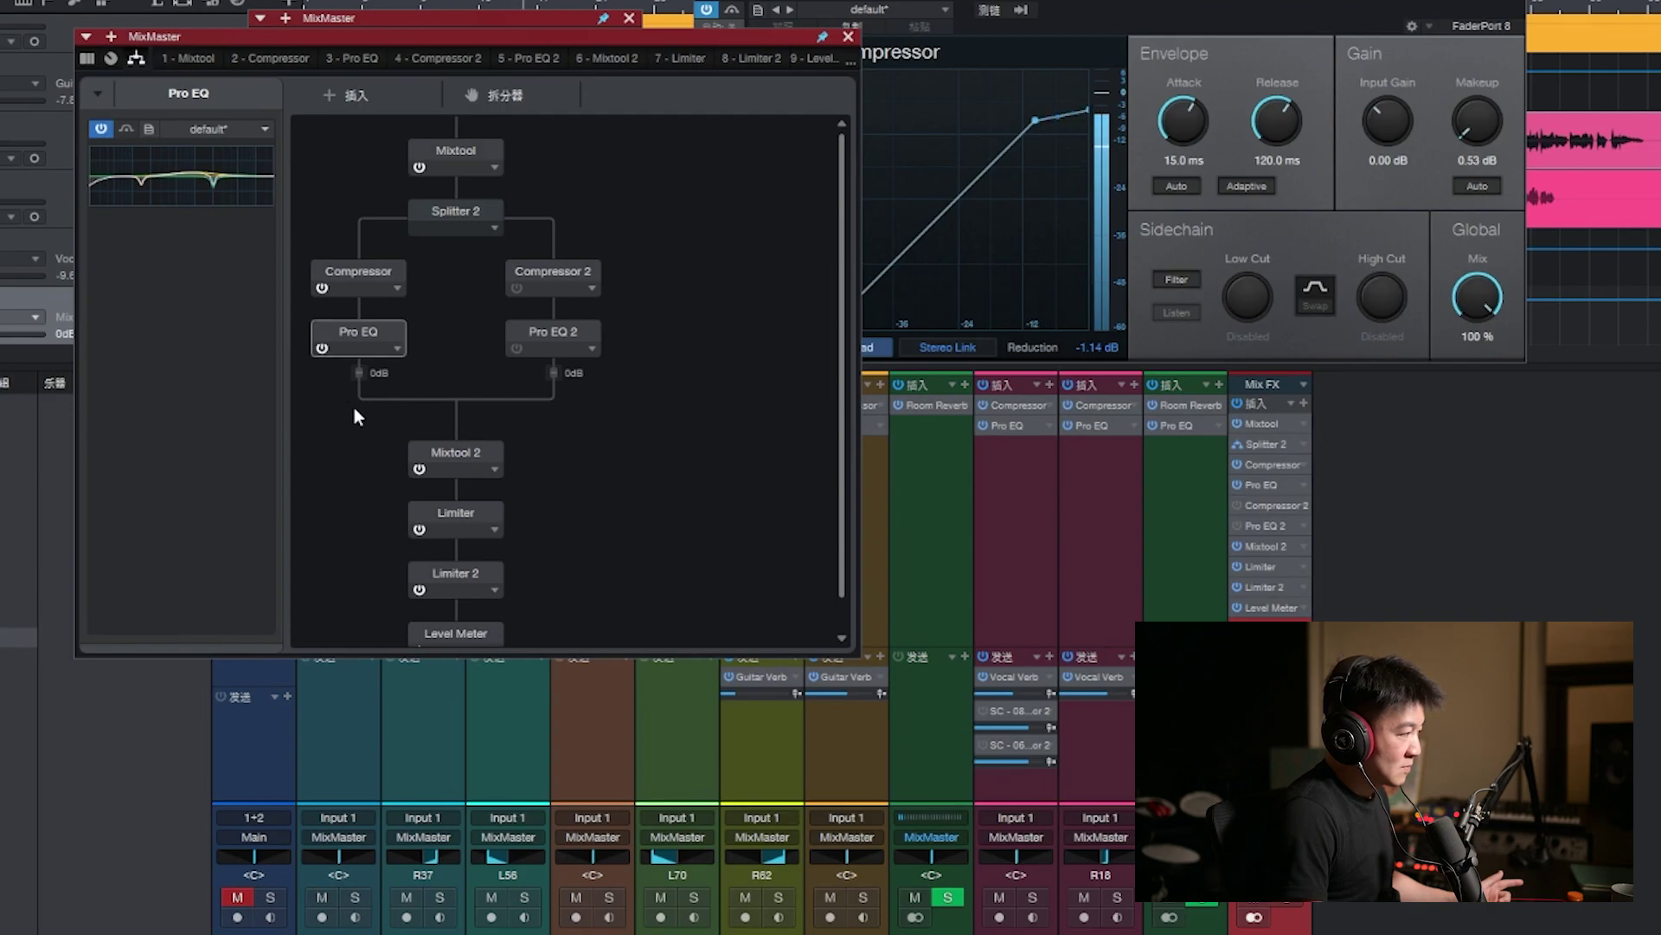
left_click(518, 349)
left_click(516, 288)
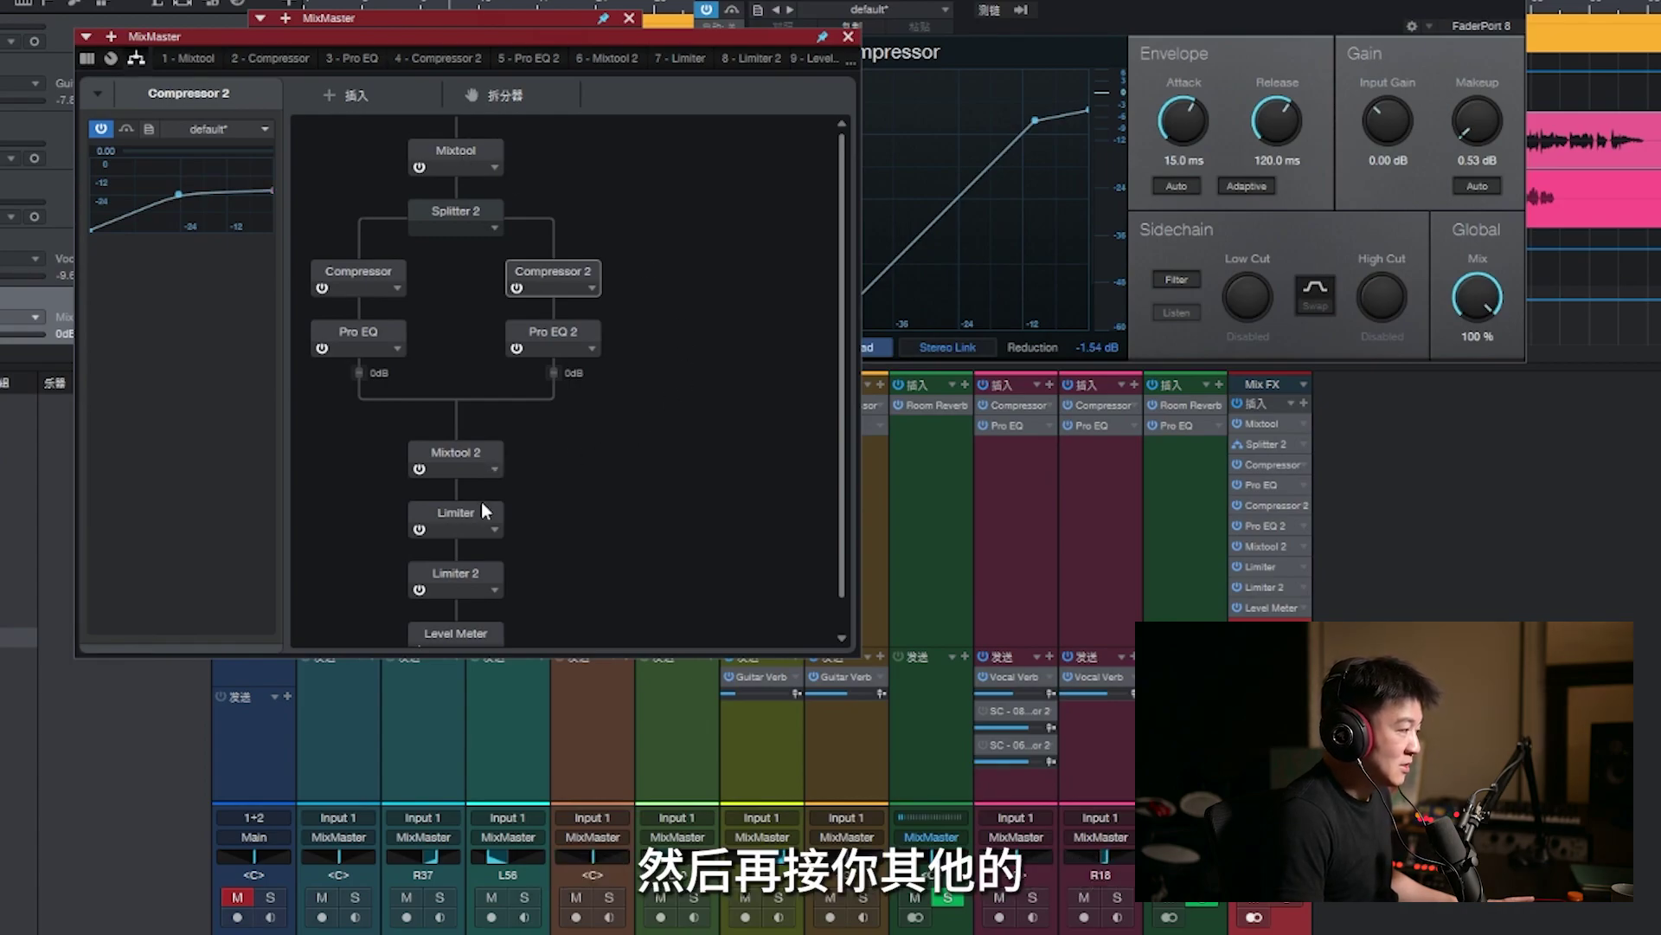
Set Splitter 2 to 5 splits and widen the routing window to fit all five branches
left_click(459, 214)
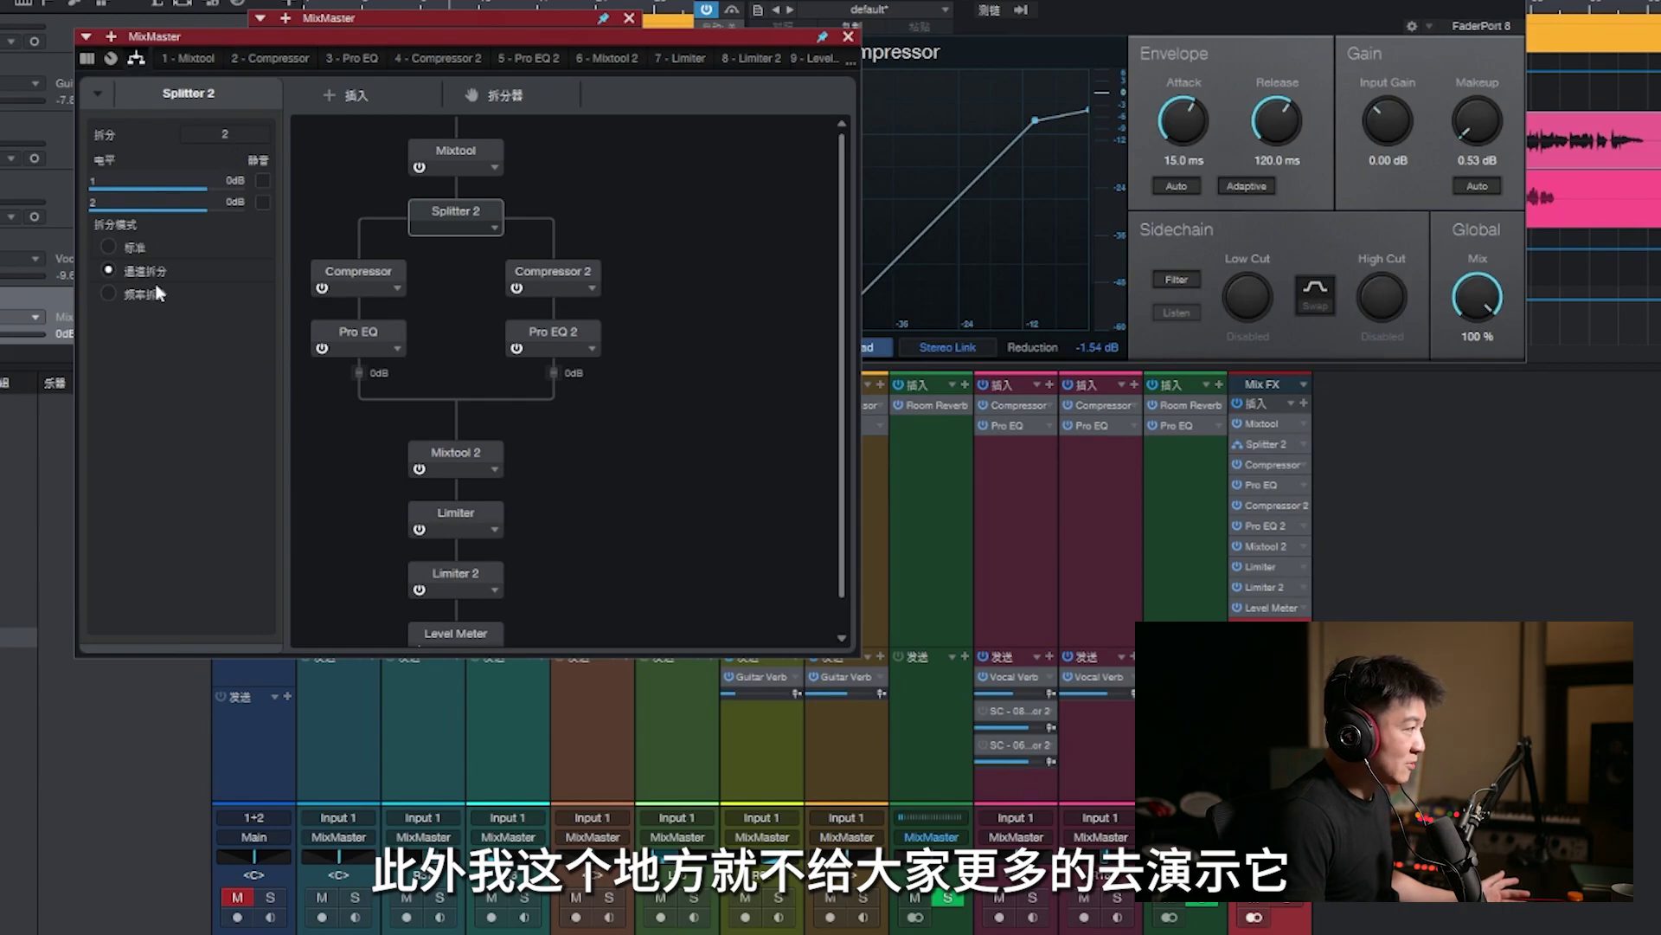
left_click(216, 135)
type("5")
key("Return")
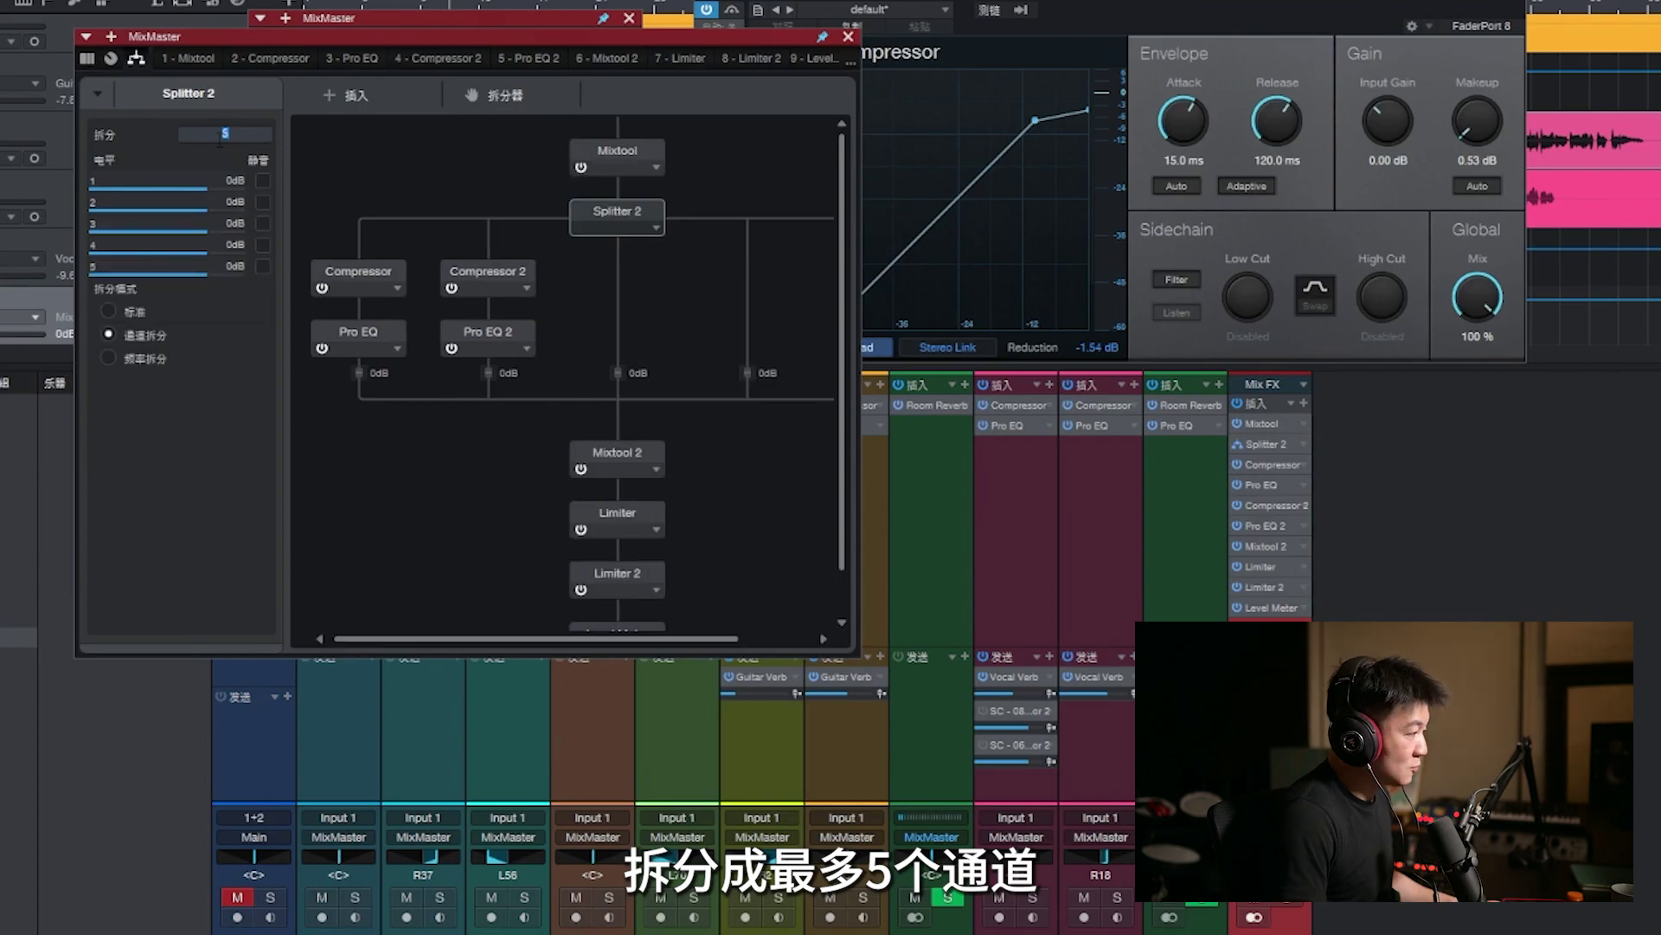
left_click_drag(859, 577, 1039, 577)
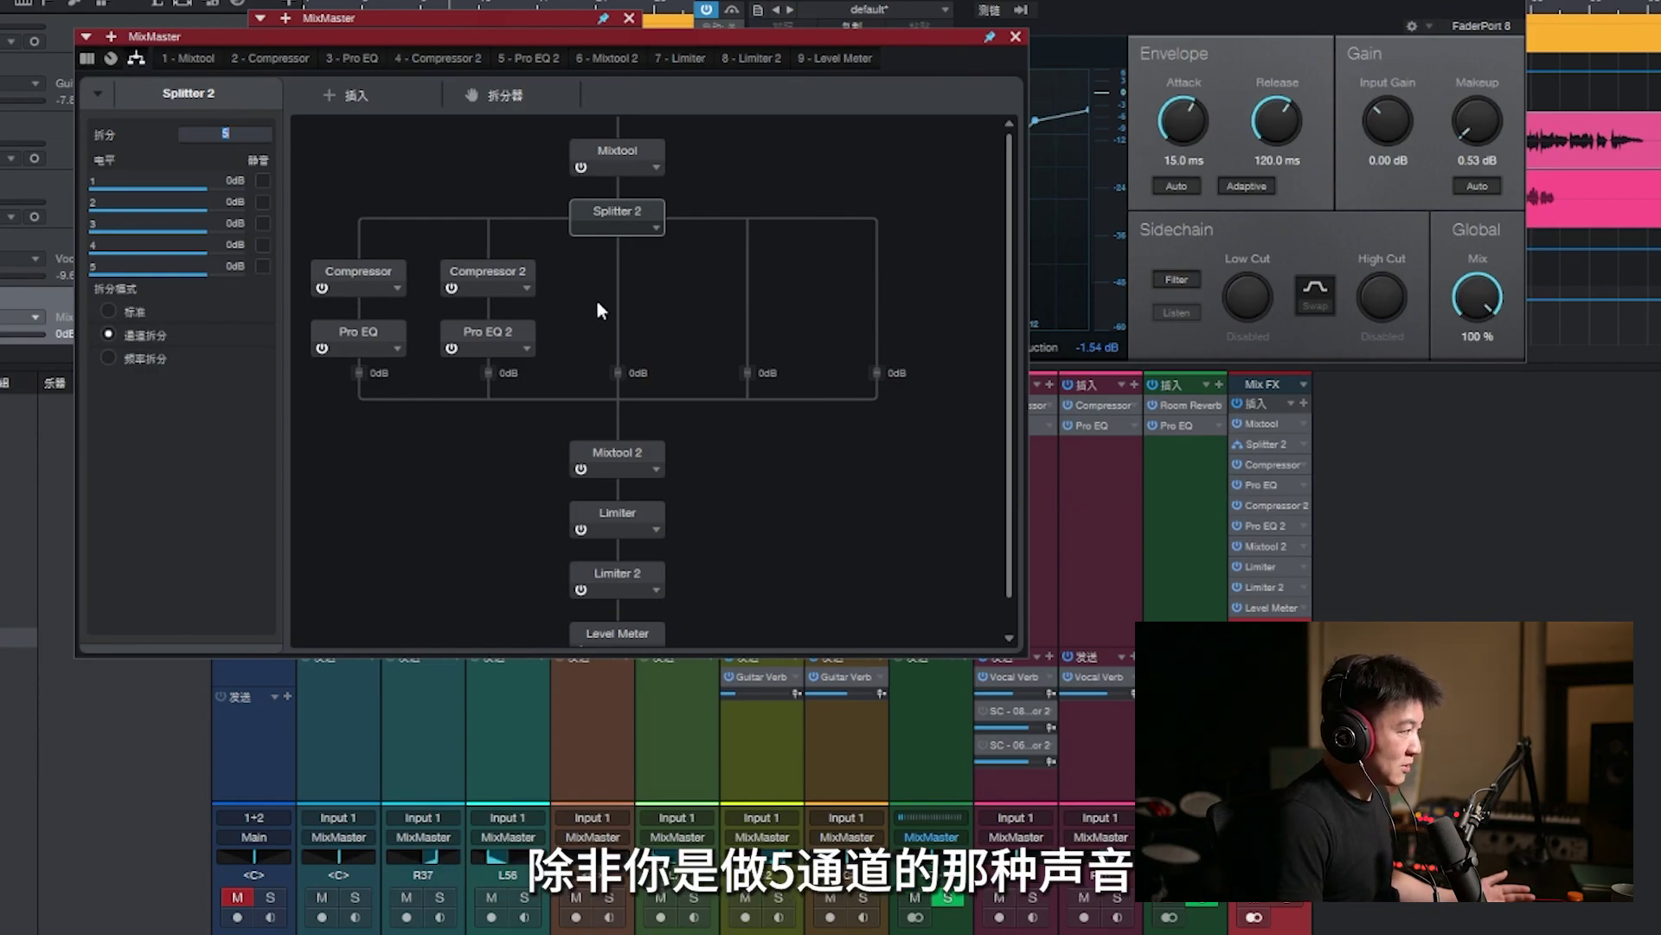
Switch Splitter 2 to frequency split mode with crossovers at about 126 Hz, 514 Hz, 1.47 kHz and 6.44 kHz
left_click(145, 358)
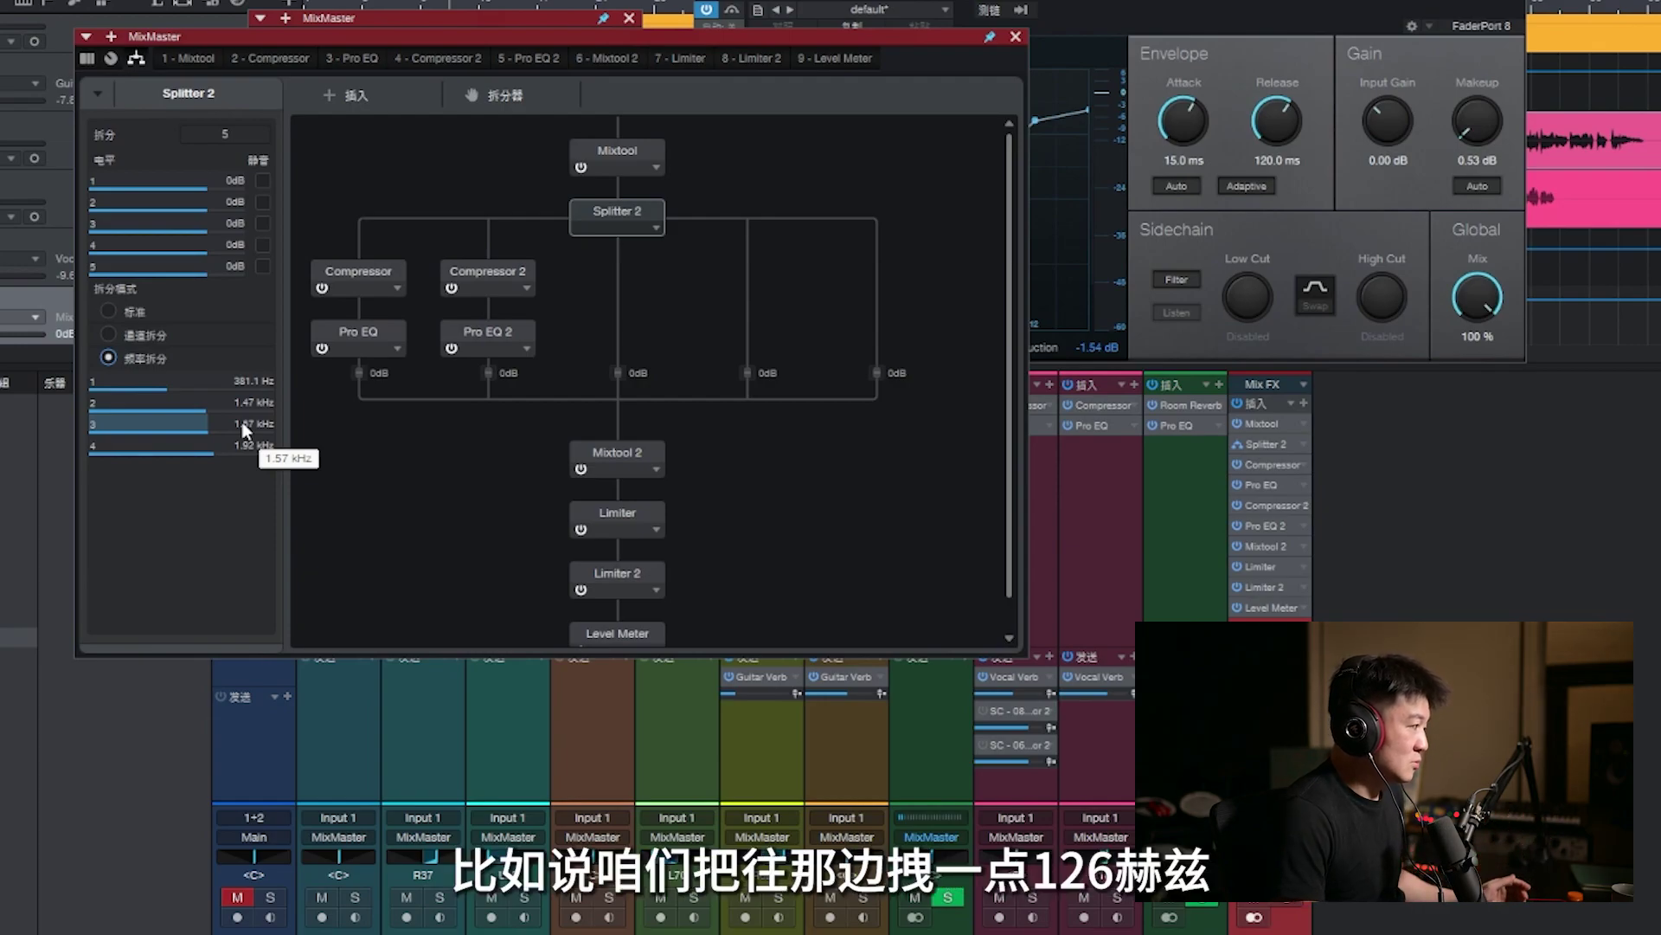
left_click_drag(245, 384, 123, 390)
mouse_move(235, 407)
left_mouse_down()
mouse_move(157, 419)
mouse_move(245, 430)
left_mouse_up()
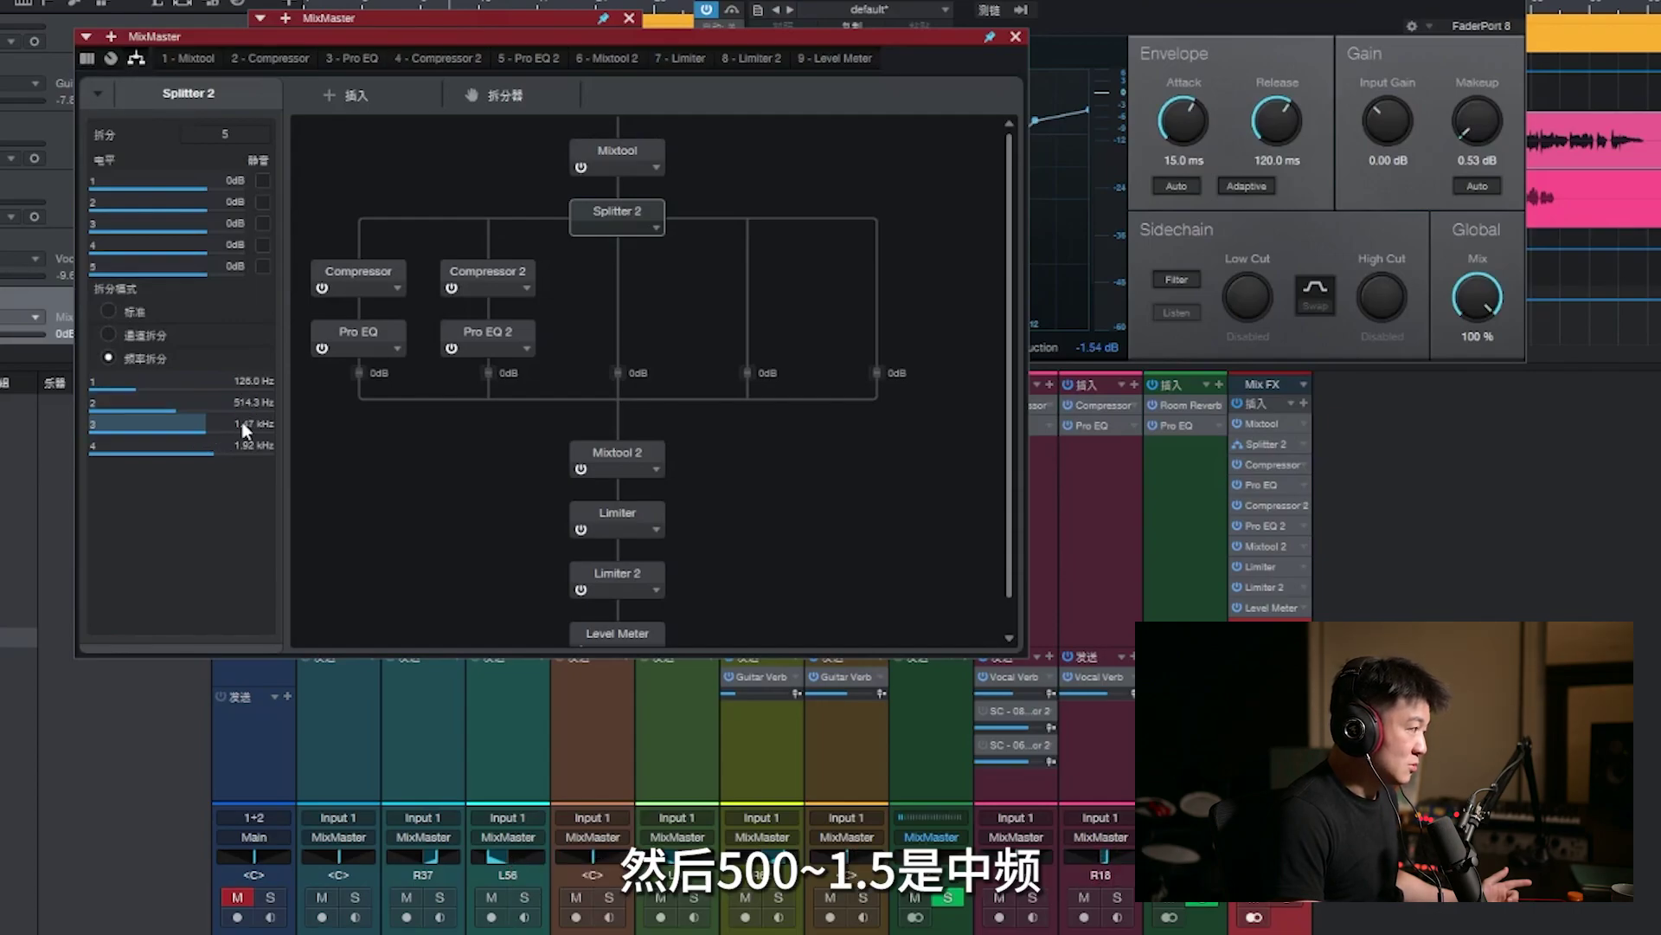
left_click(206, 448)
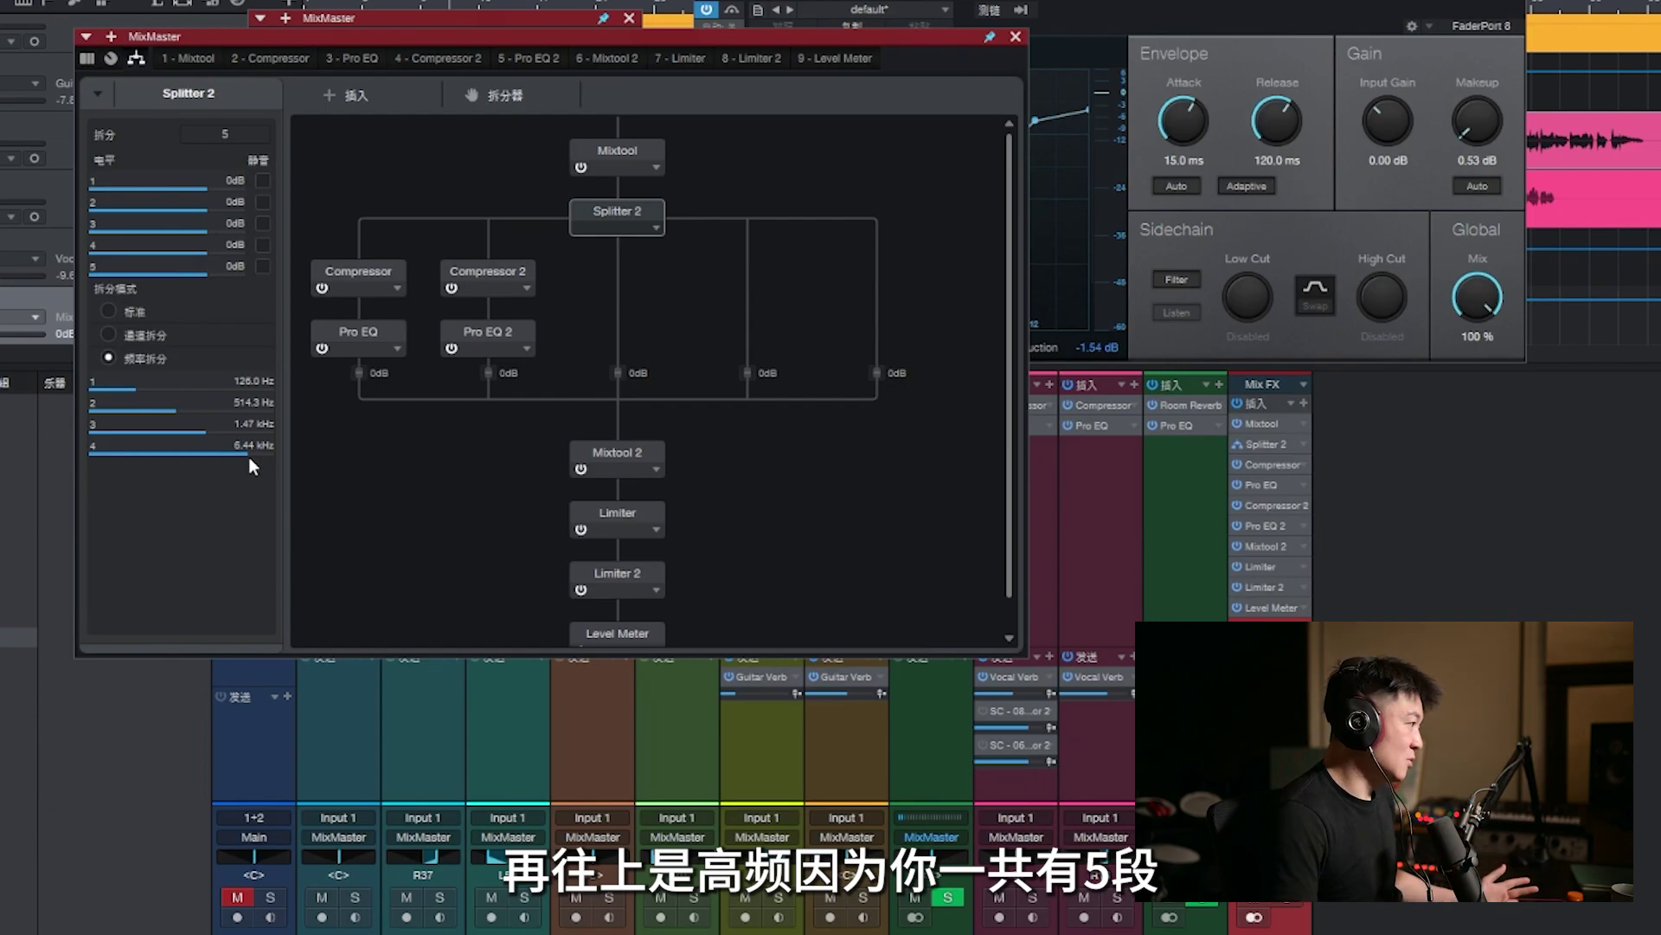
Inspect the Compressor on the first frequency branch, then return to the MixMaster routing view
left_click(370, 270)
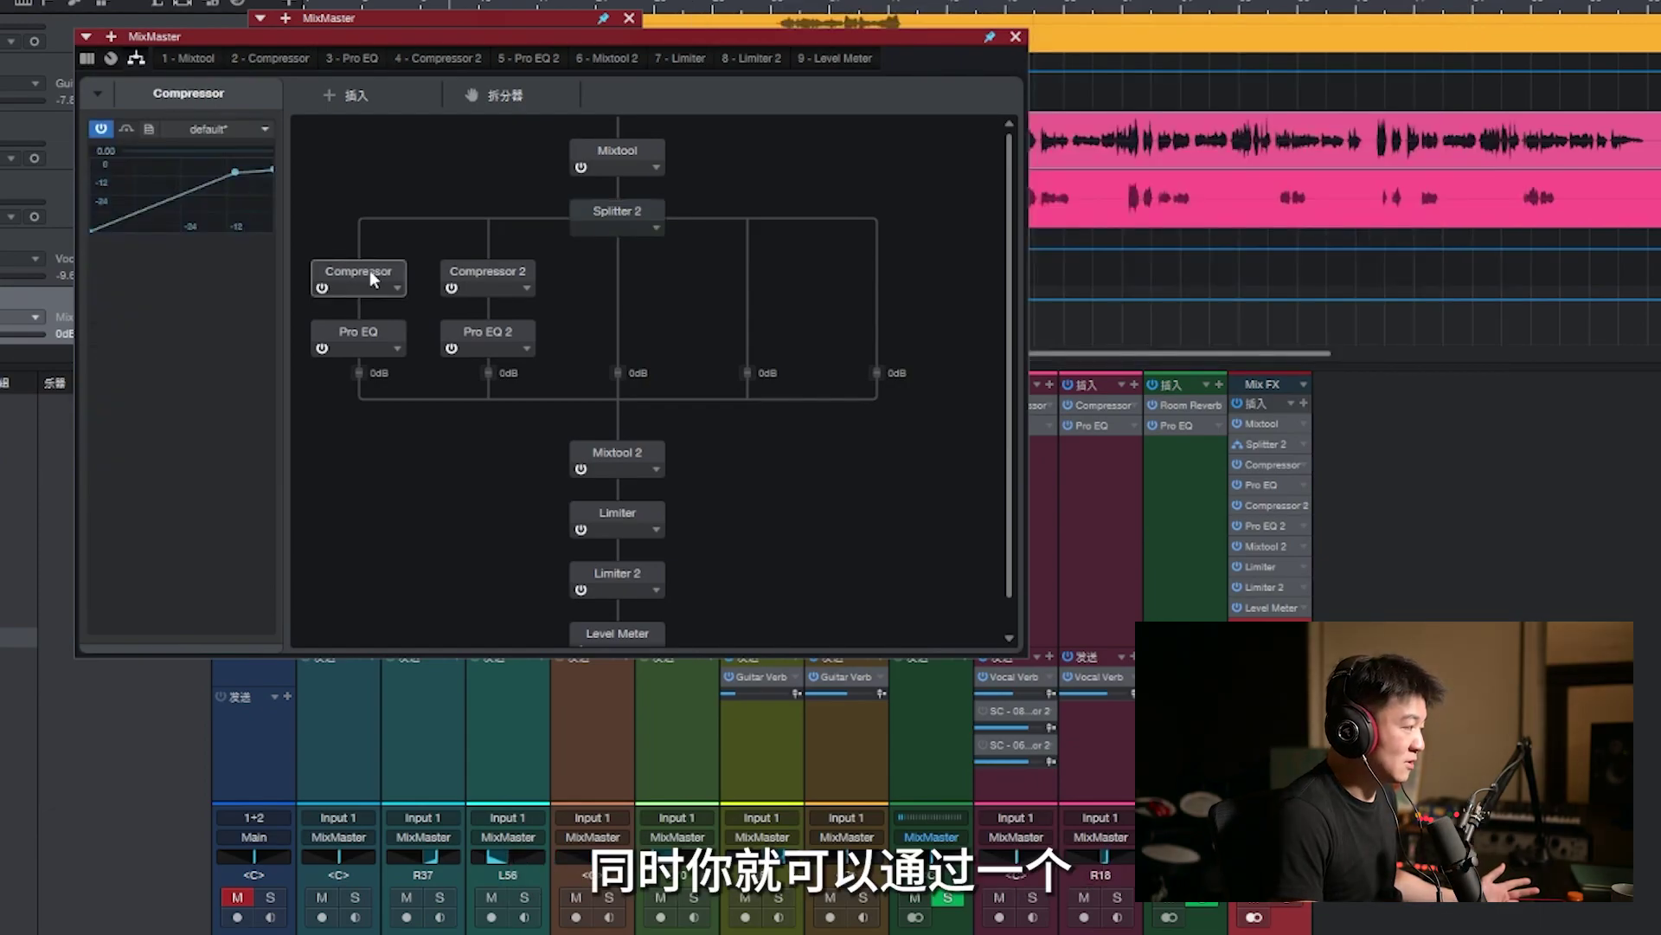
double_click(370, 270)
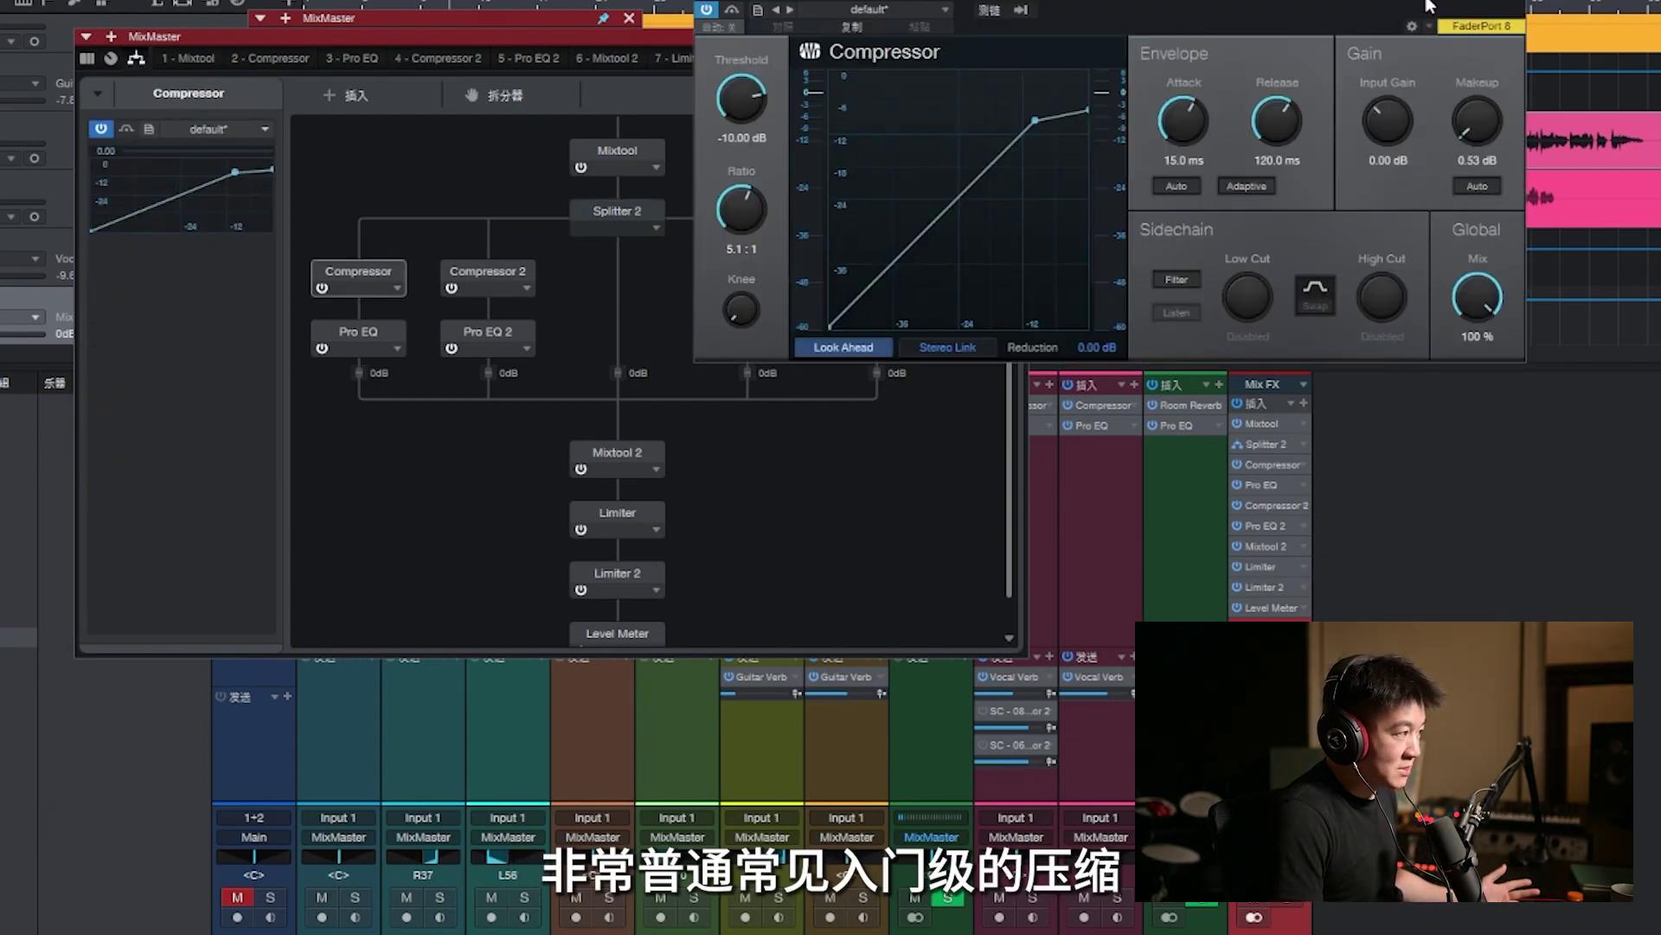
left_click(518, 379)
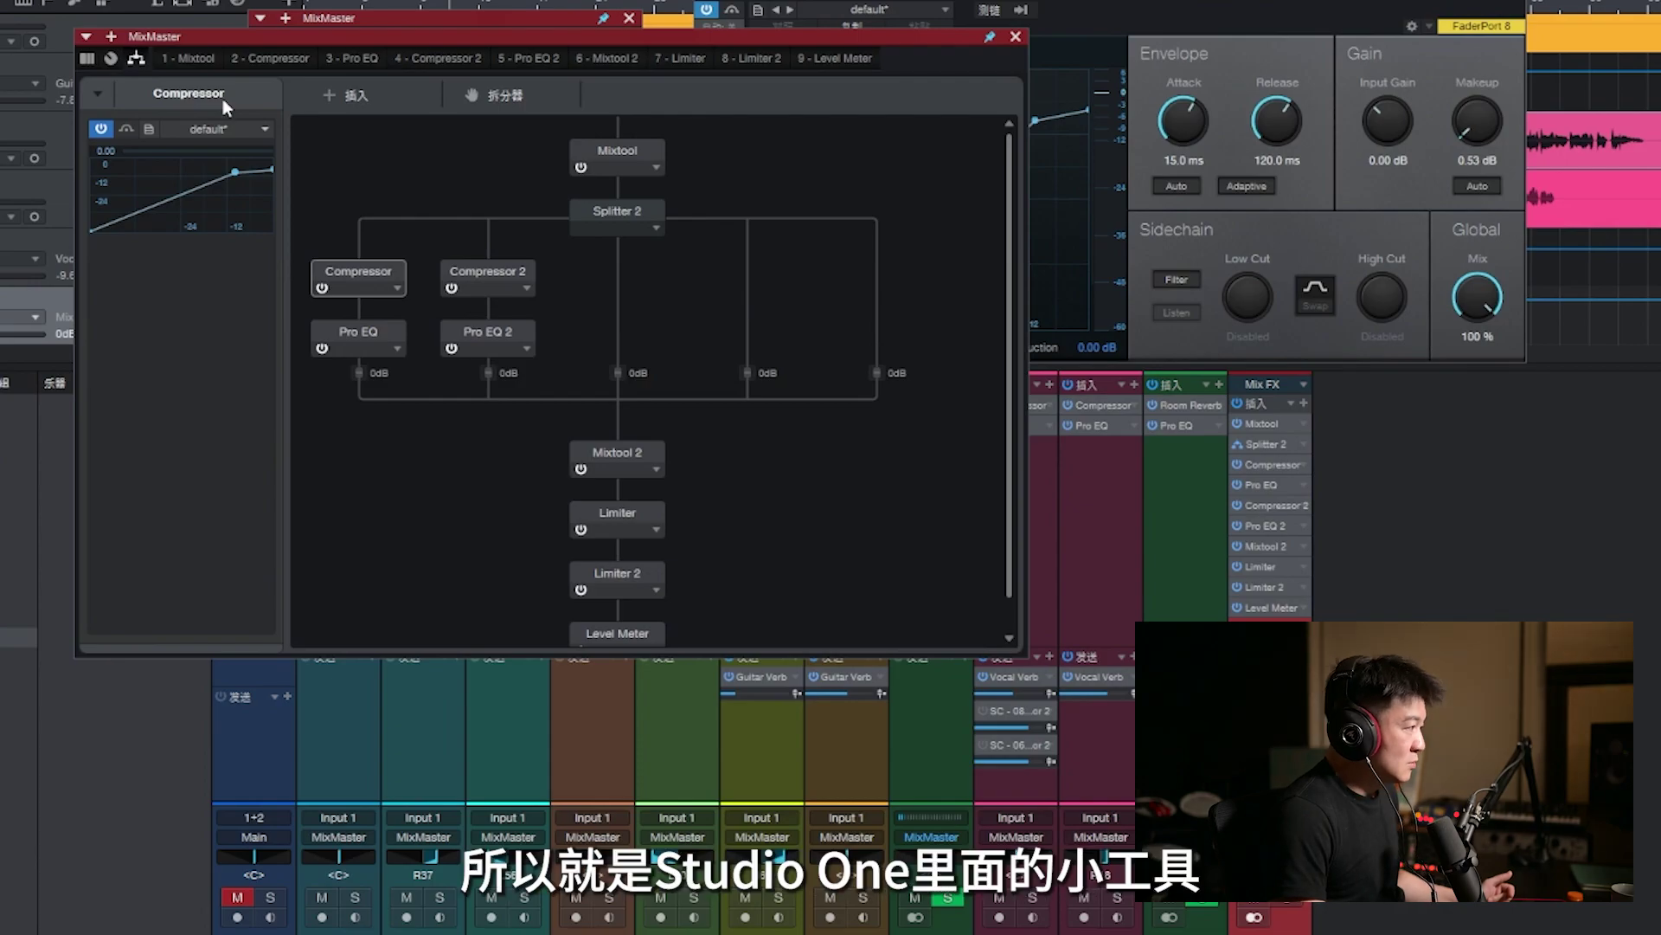
left_click(1260, 427)
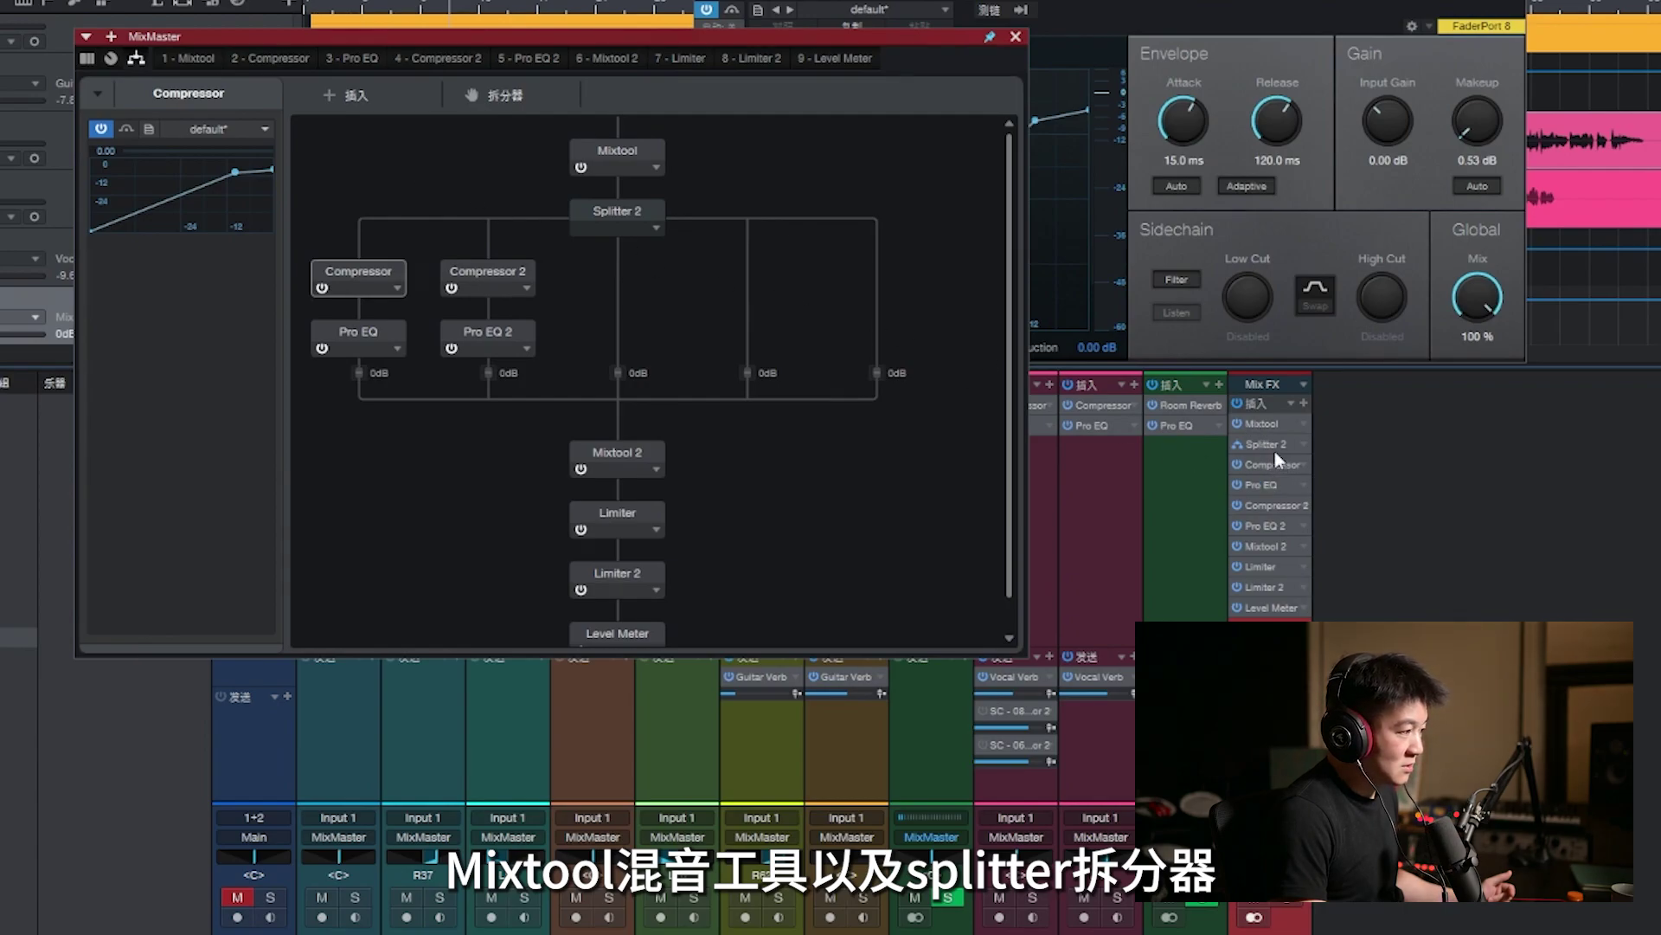